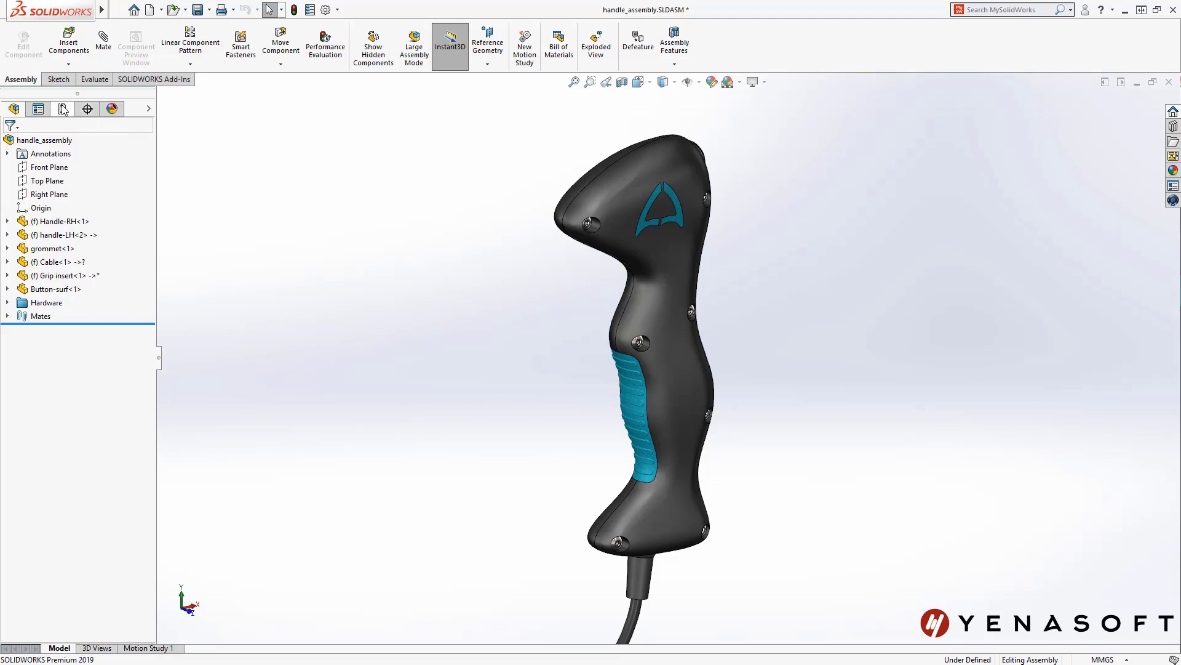
Step: Play the assembly's exploded-view animation, then collapse the explosion and return to the design tree
click(63, 110)
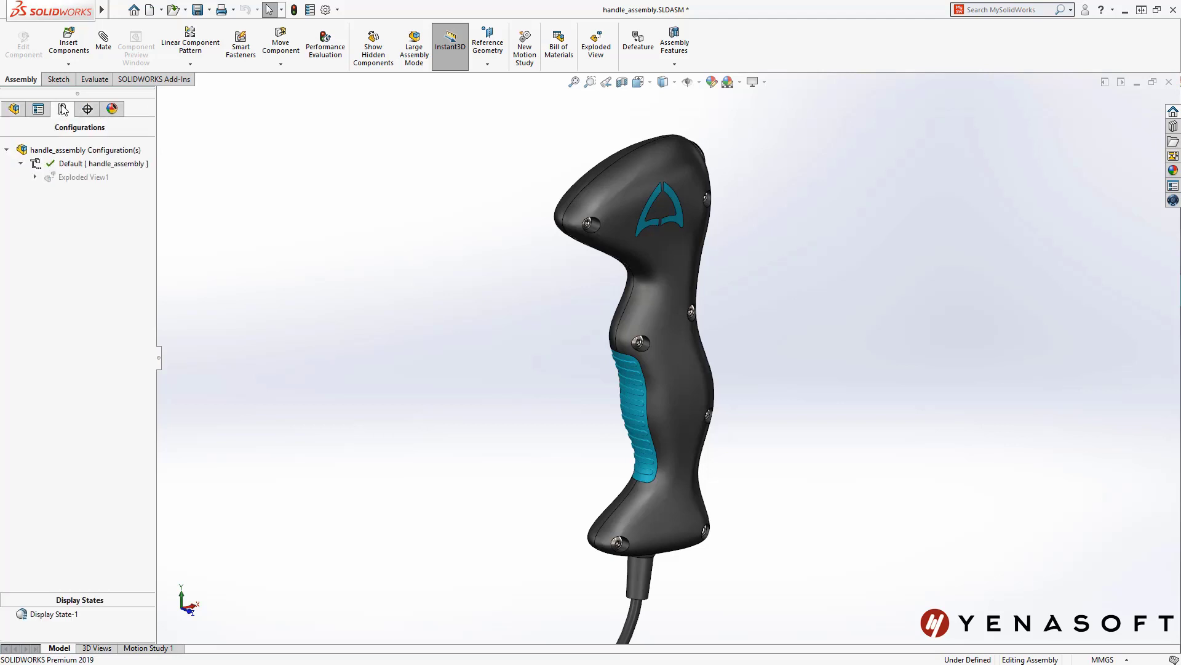
right_click(69, 180)
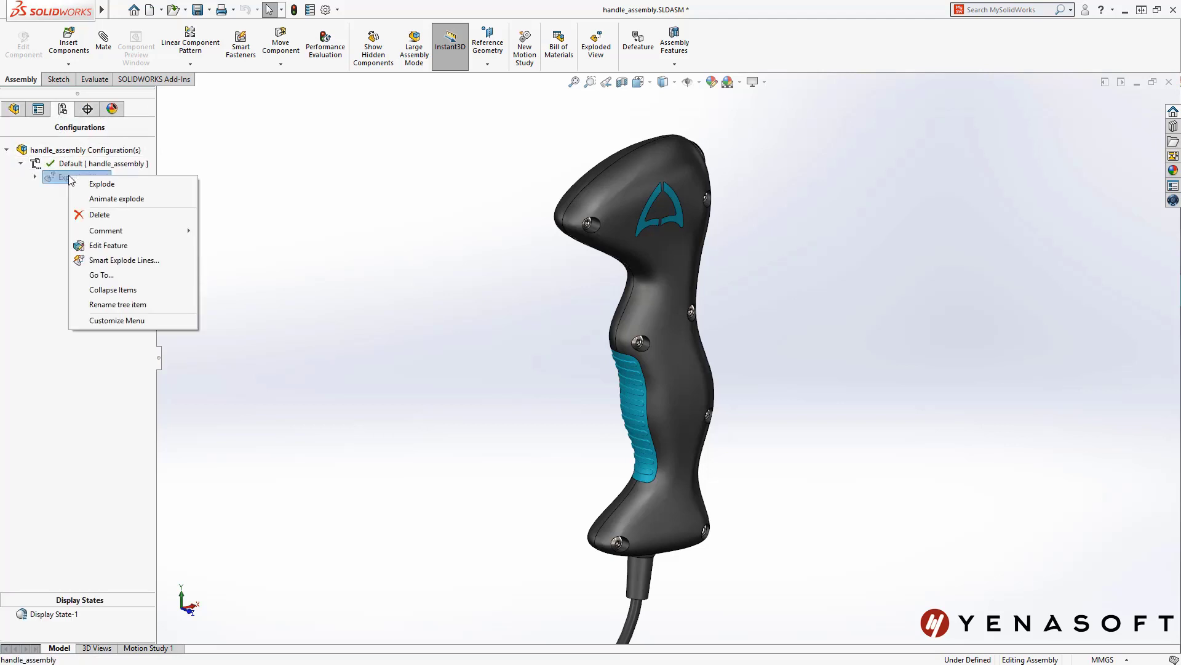
click(105, 197)
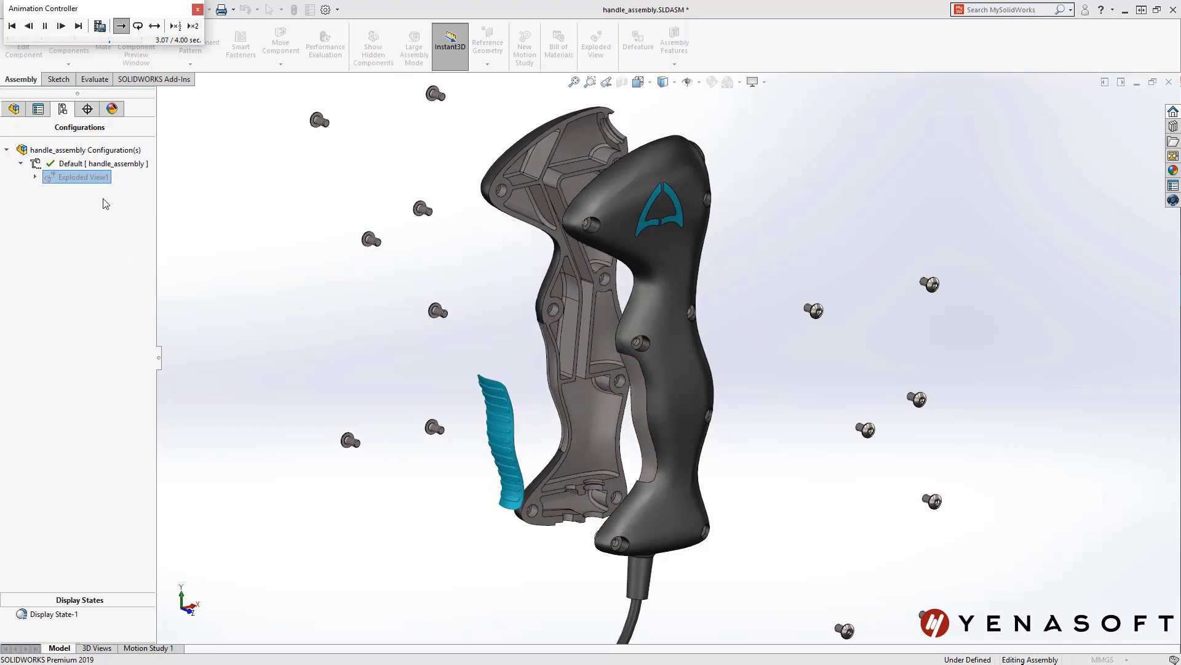
click(197, 10)
right_click(189, 146)
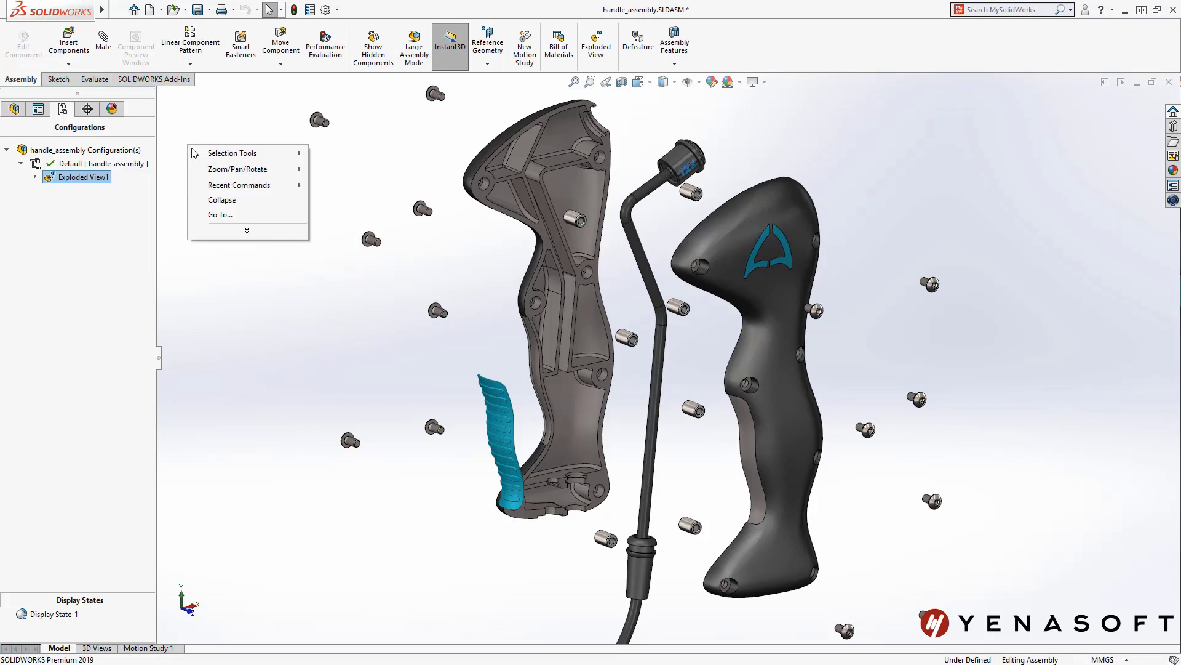
click(221, 200)
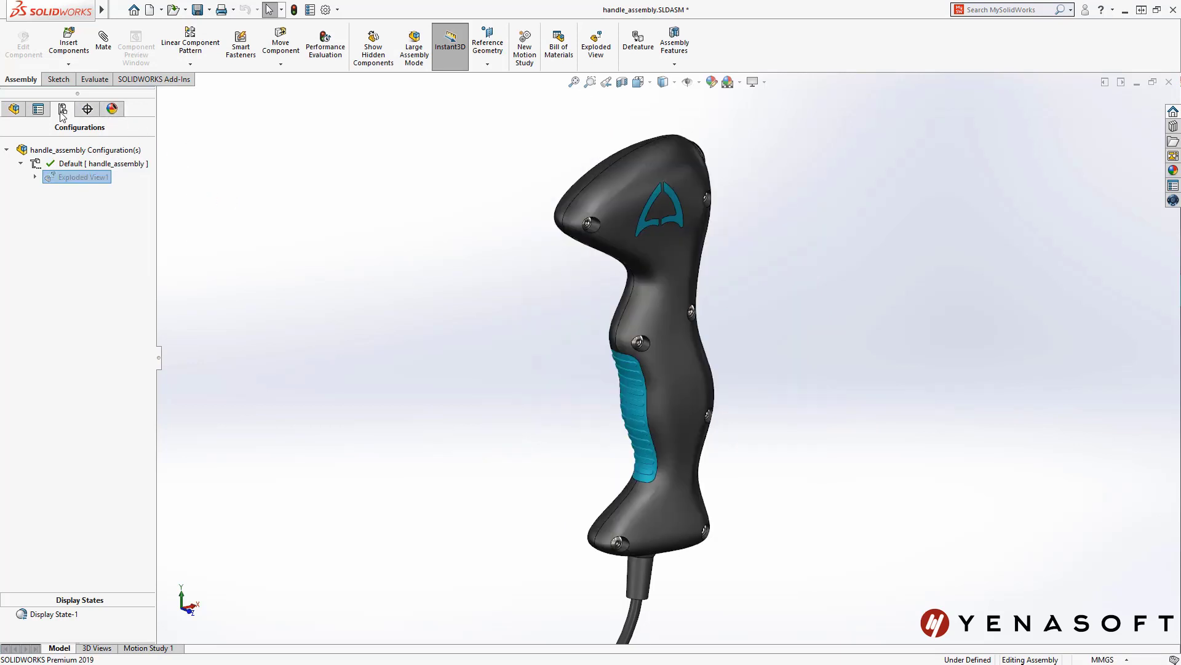
click(13, 110)
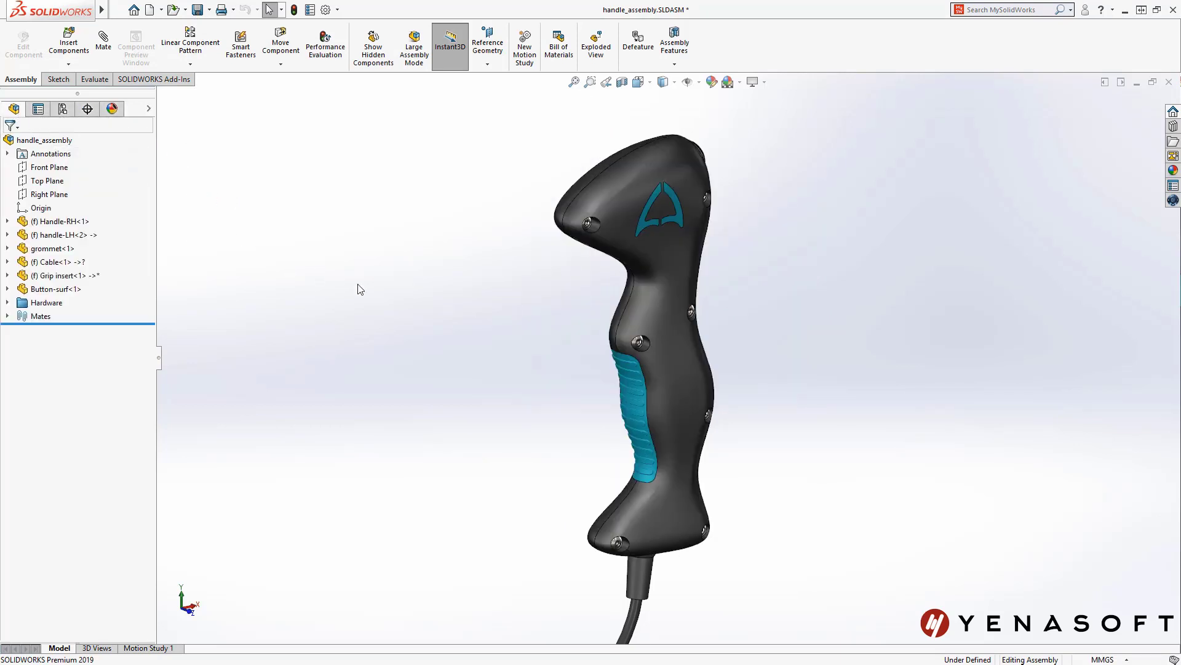
Step: Open Scanned Handle.3MF as a new part
mouse_move(584, 320)
middle_down()
mouse_move(409, 274)
mouse_move(573, 287)
mouse_move(587, 312)
middle_up()
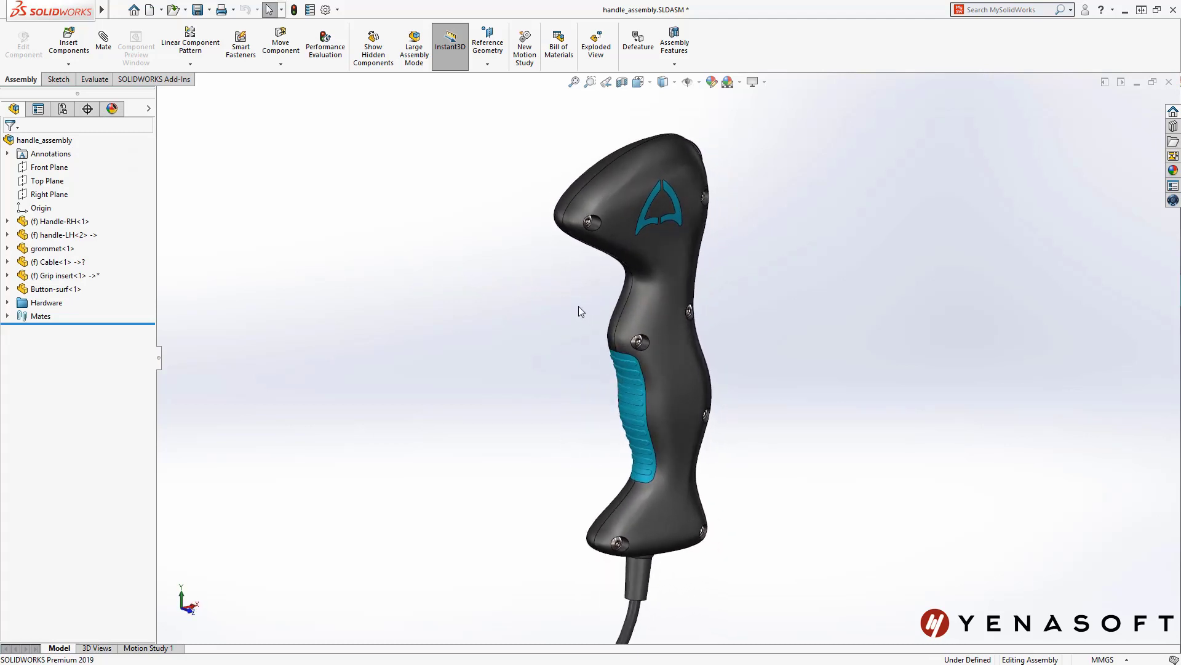
click(173, 10)
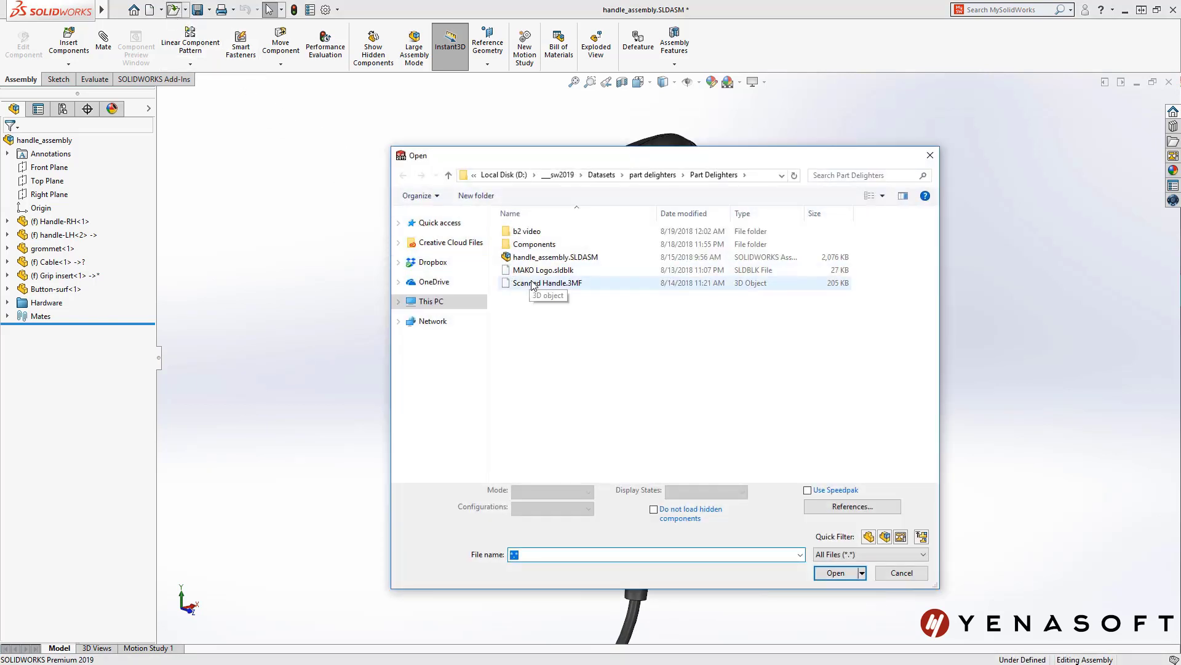
double_click(533, 284)
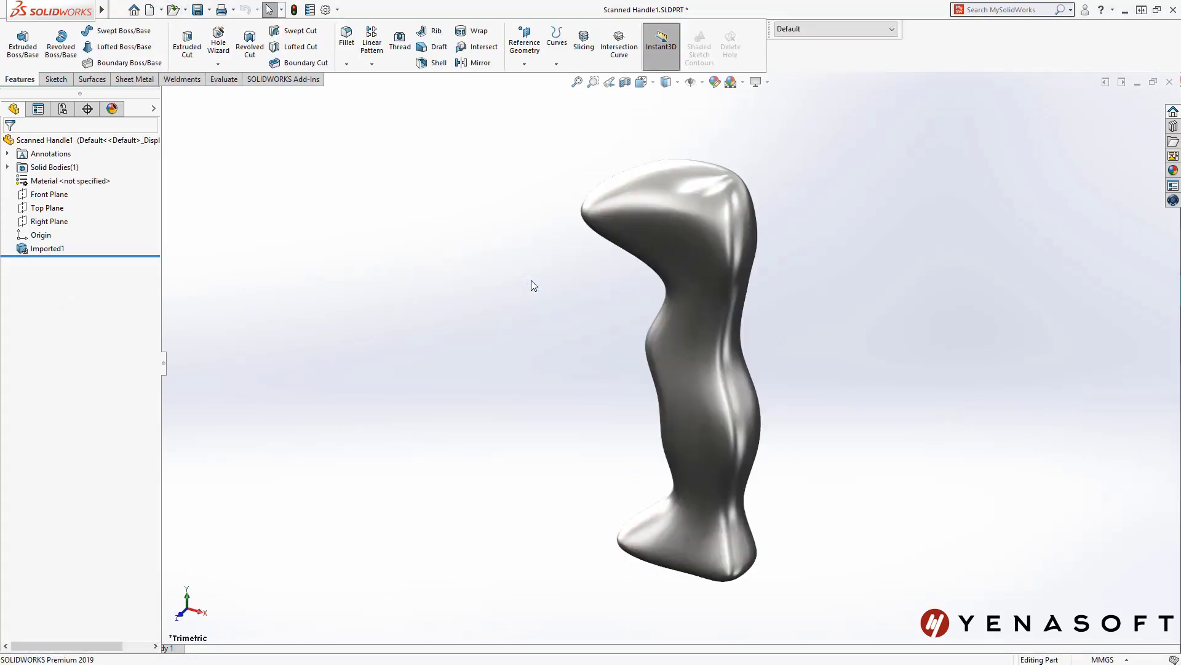
click(668, 89)
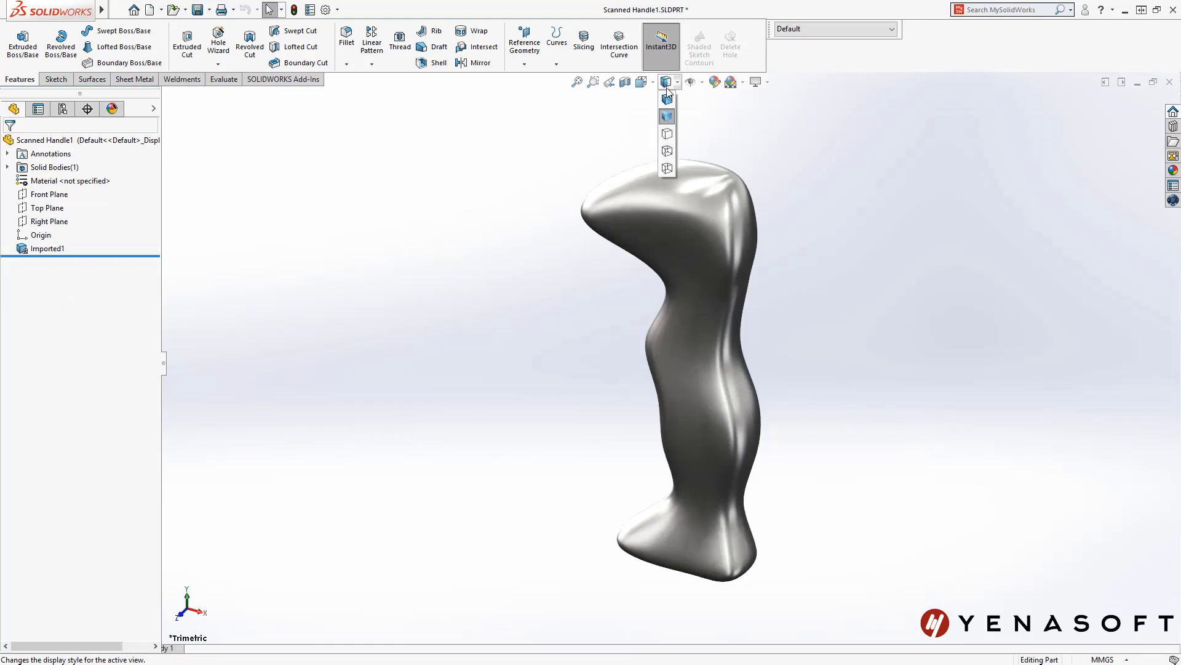
click(668, 101)
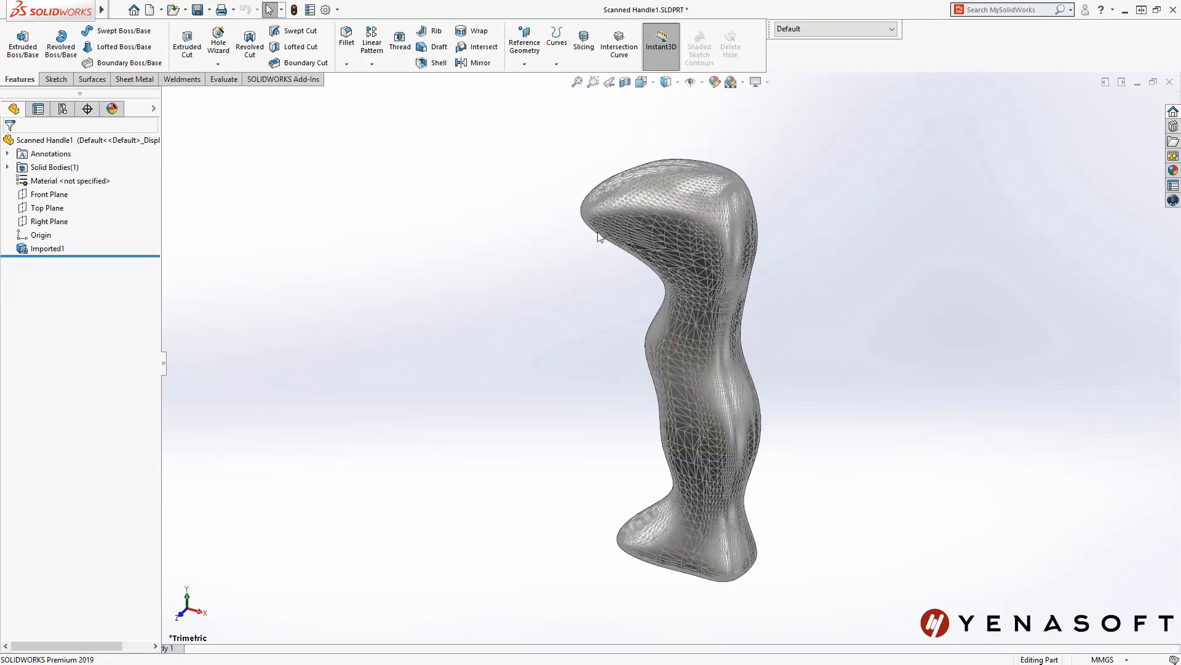
mouse_move(581, 300)
middle_down()
mouse_move(697, 196)
mouse_move(633, 216)
mouse_move(613, 243)
middle_up()
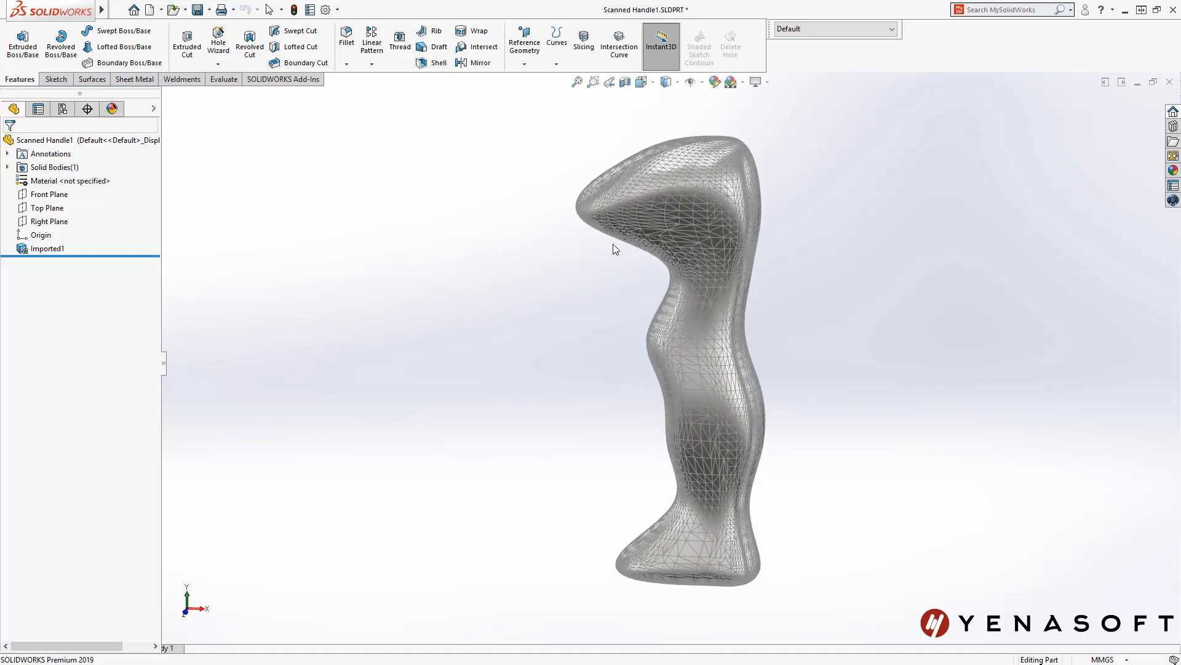
click(668, 84)
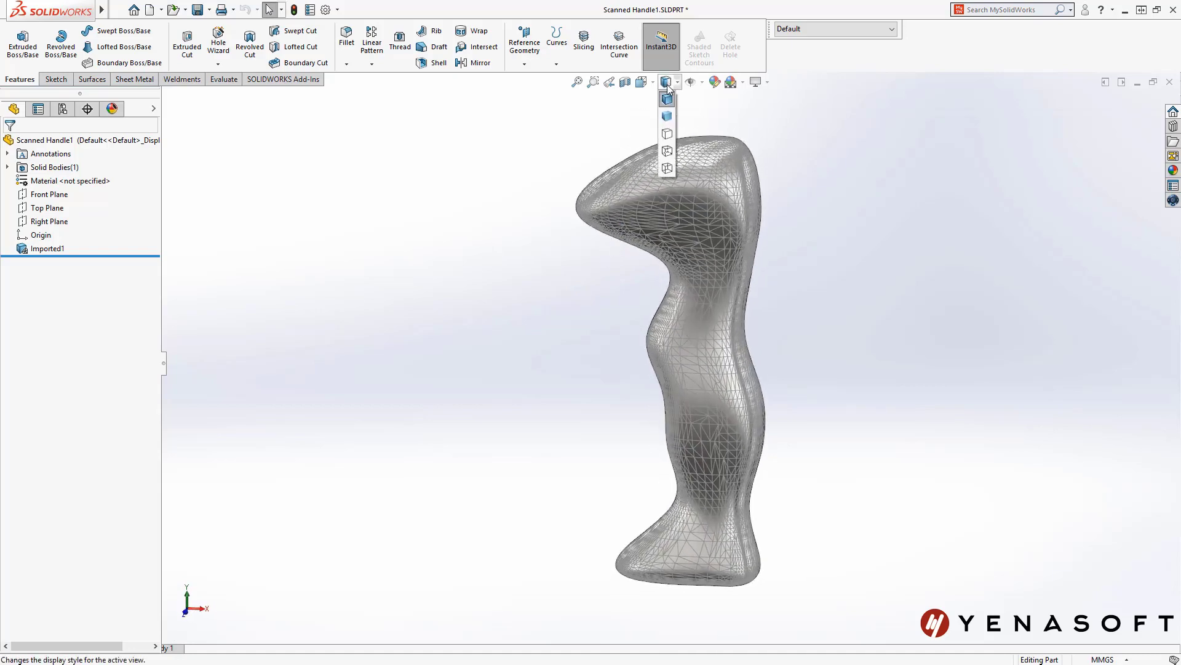
click(668, 116)
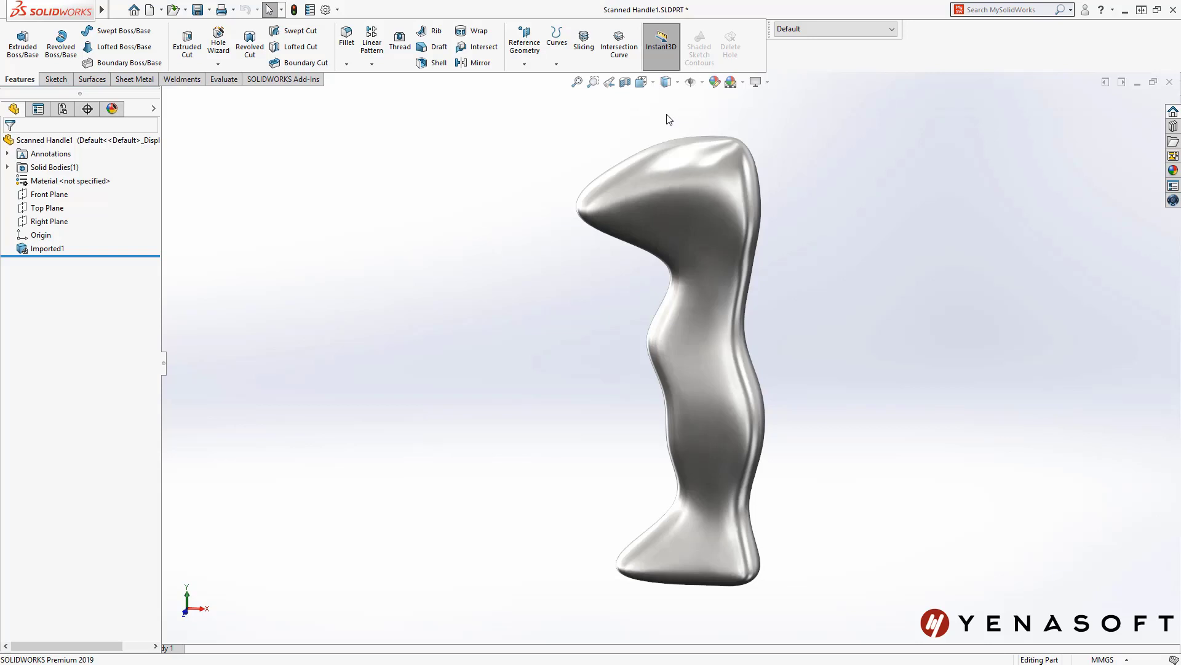
click(50, 208)
Step: Slice the scanned body into a Slice2 set of 8 planes and sketches at 20 mm offset
click(581, 46)
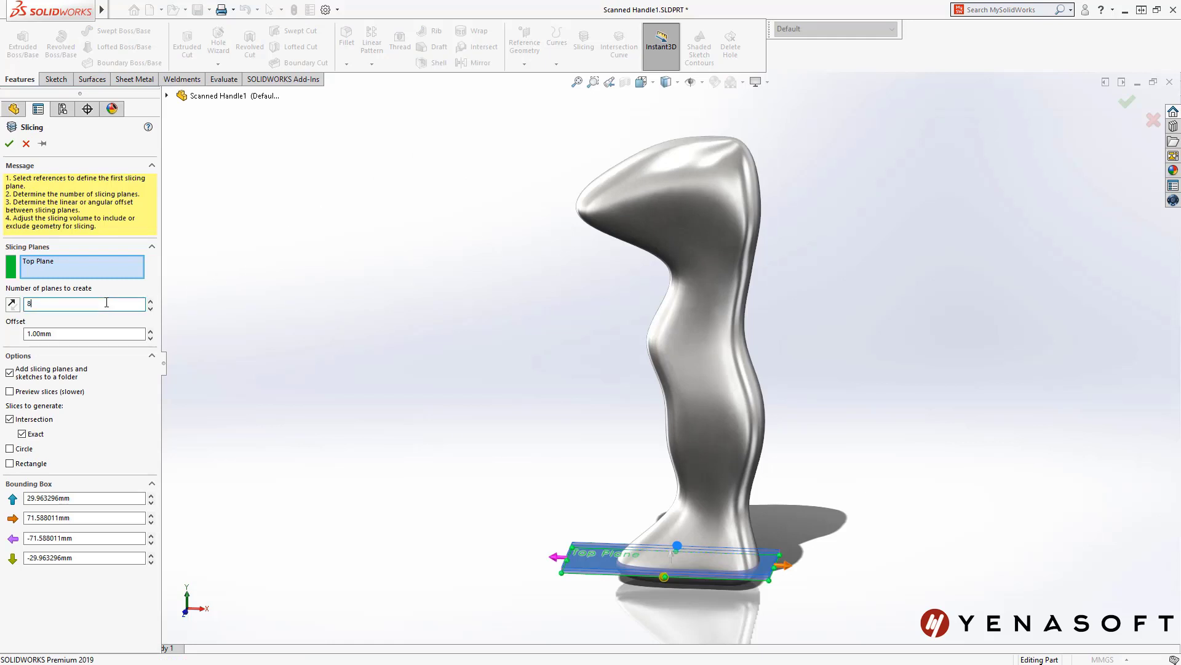
key(Tab)
text(20)
key(Tab)
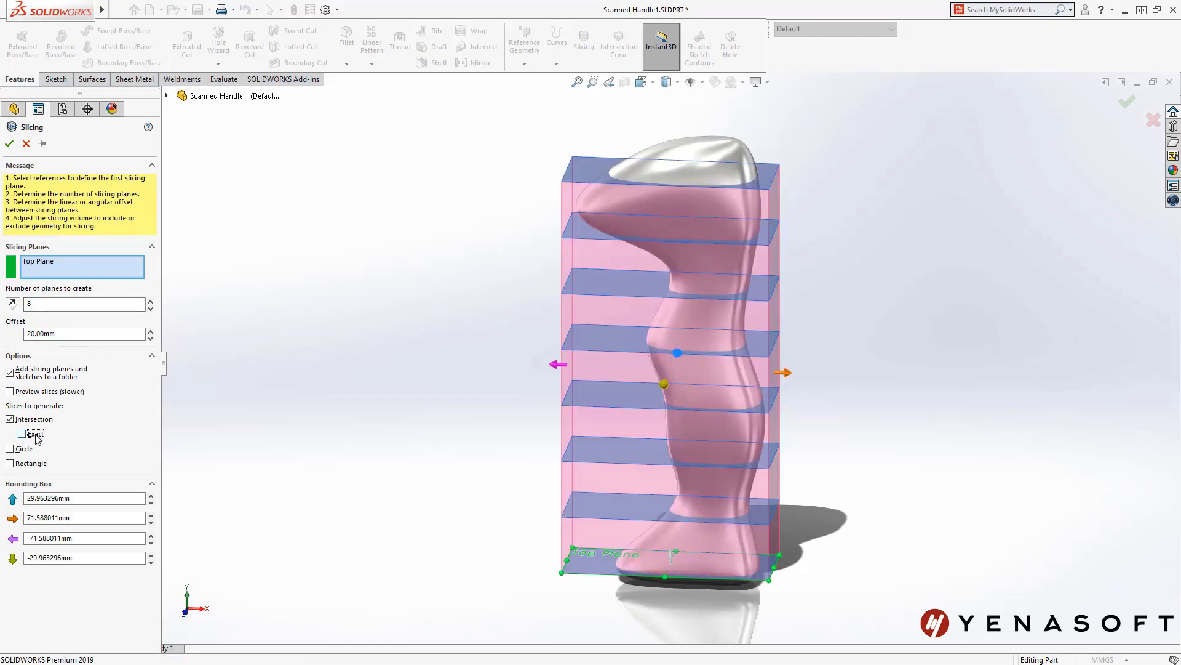
click(9, 143)
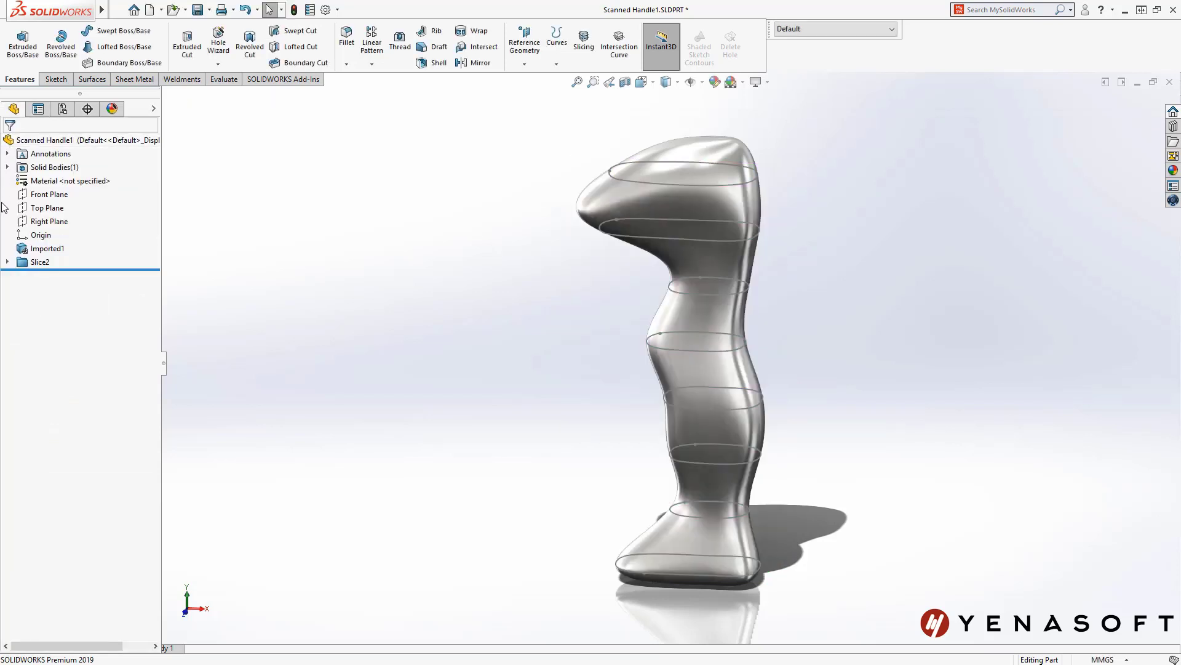
click(8, 262)
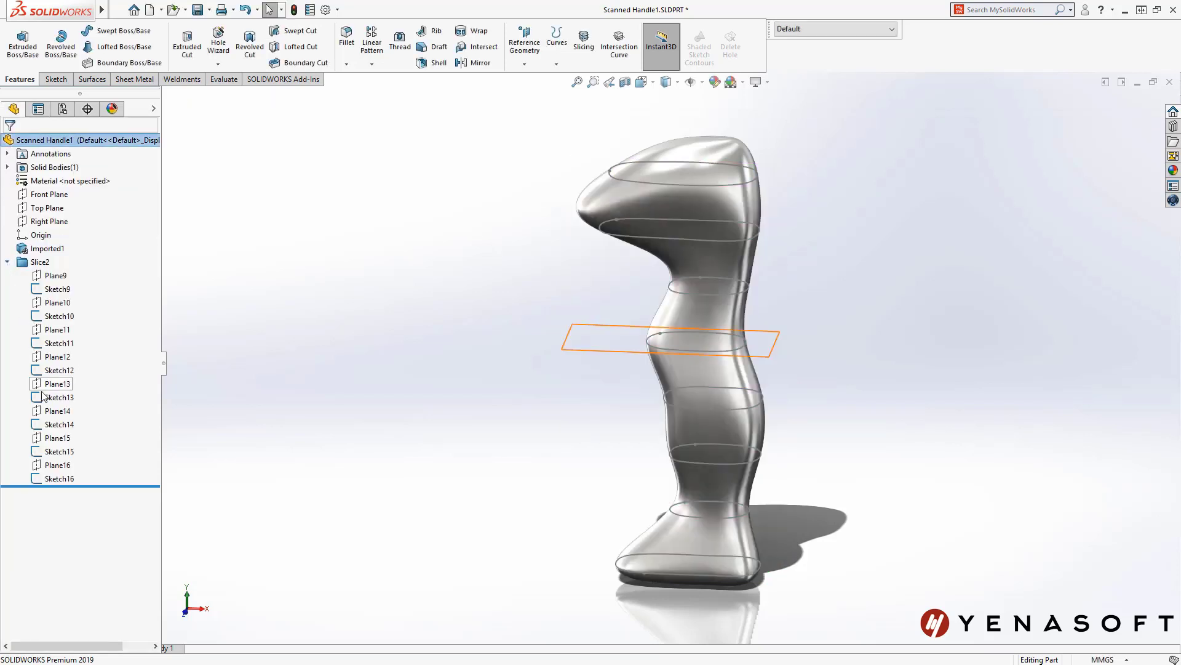
Step: Raise Plane15 and Plane14 higher up the handle and select the scanned mesh body
click(57, 438)
drag(706, 227, 706, 204)
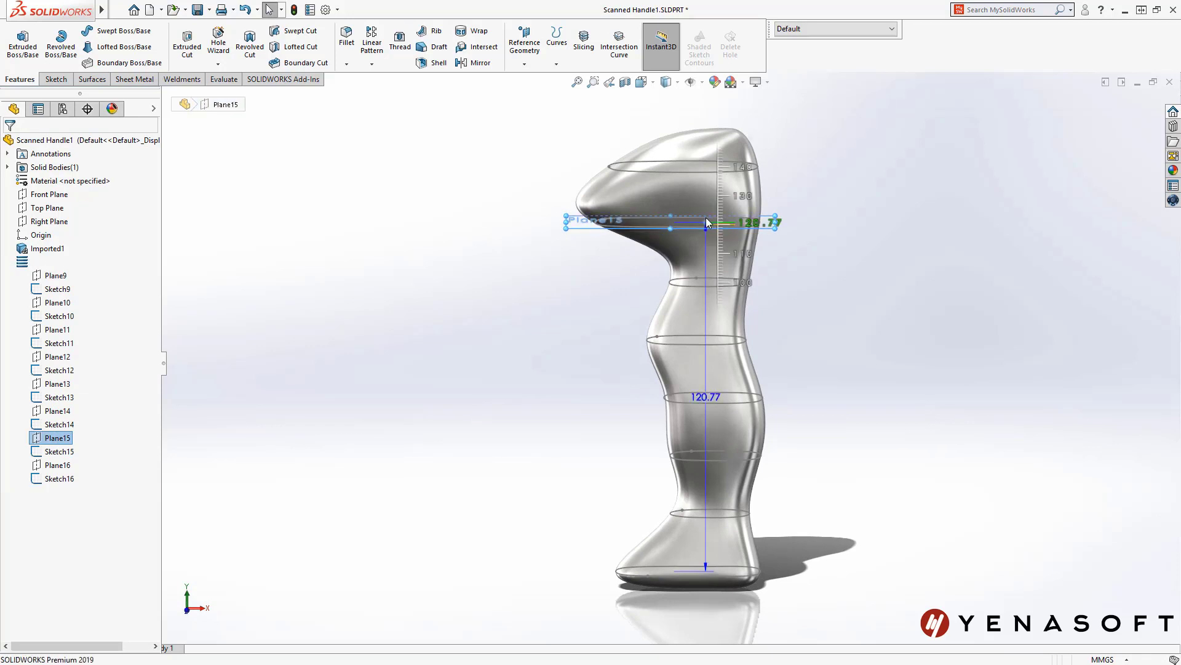
click(57, 410)
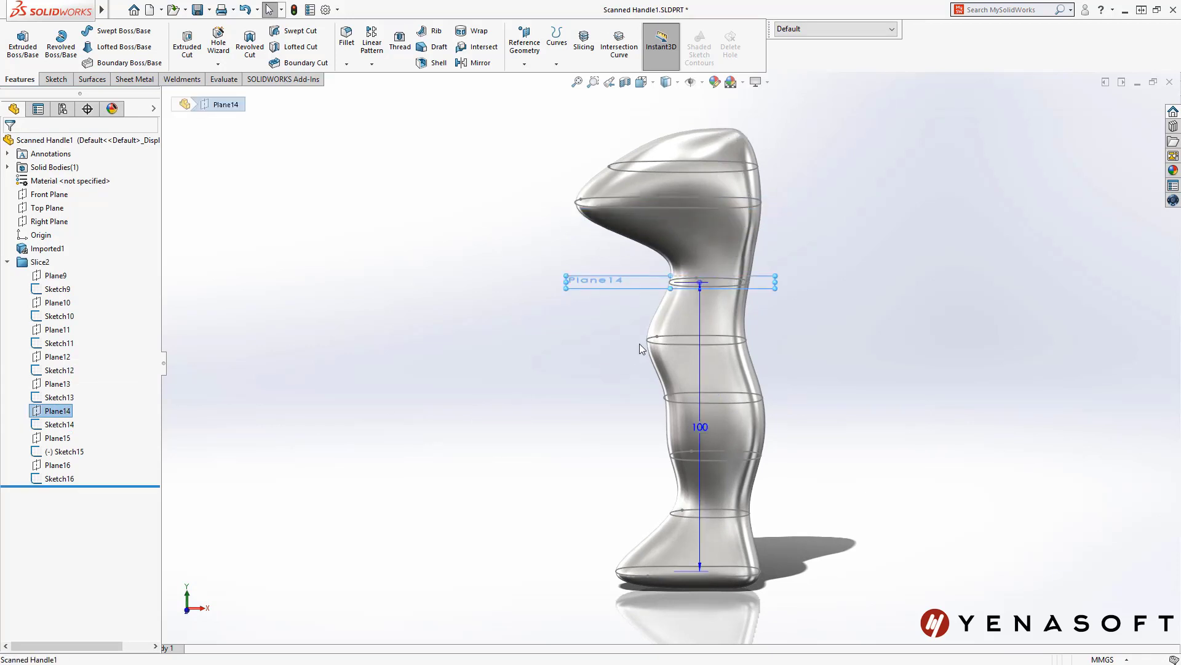
drag(700, 282, 701, 269)
click(658, 287)
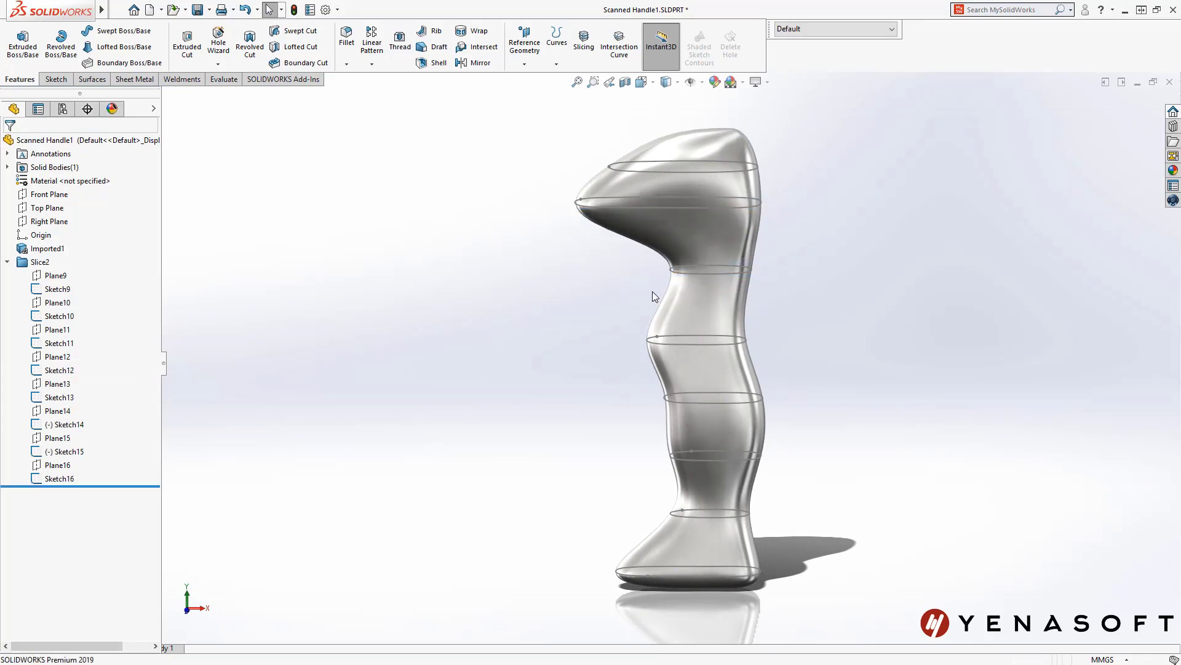
click(700, 249)
Step: Hide the scanned body and pick the four lower slice loops, starting at Sketch9, as loft profiles
click(755, 177)
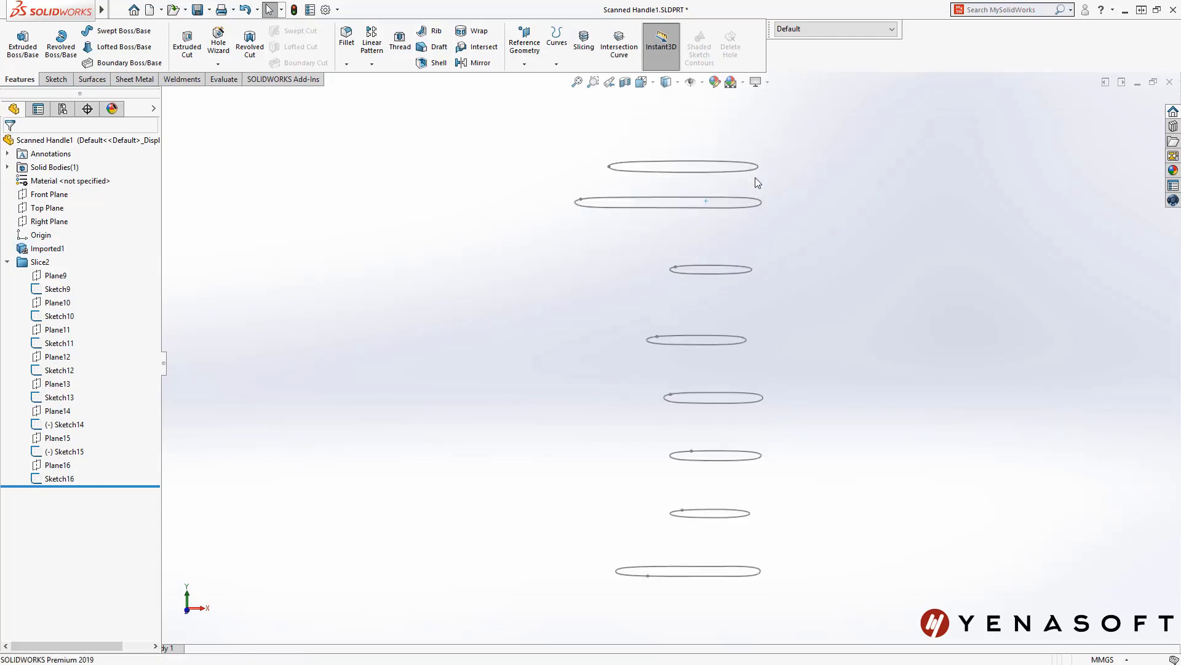
middle_drag(642, 275, 517, 294)
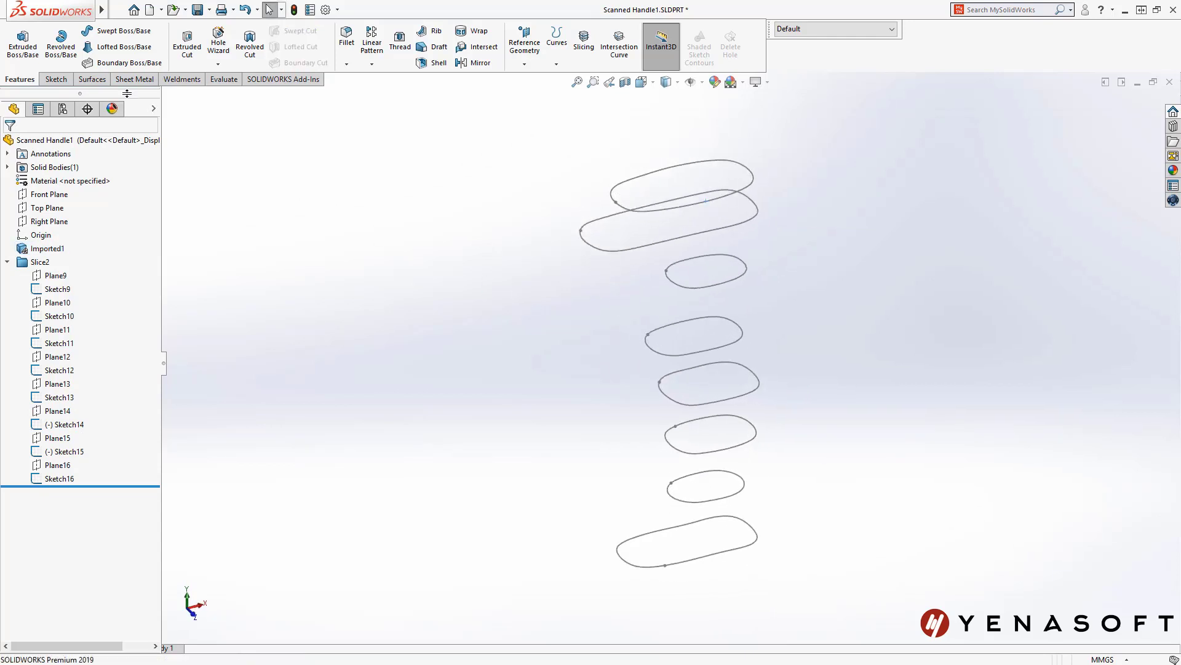
click(91, 79)
click(117, 43)
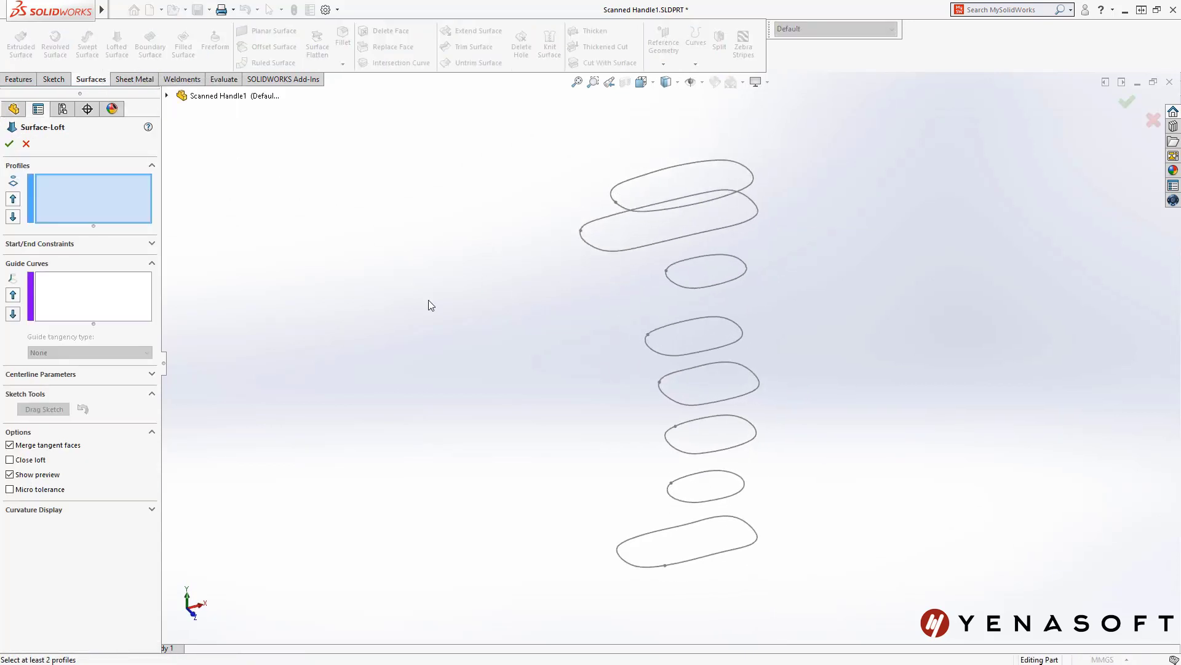
click(753, 528)
click(746, 484)
click(756, 430)
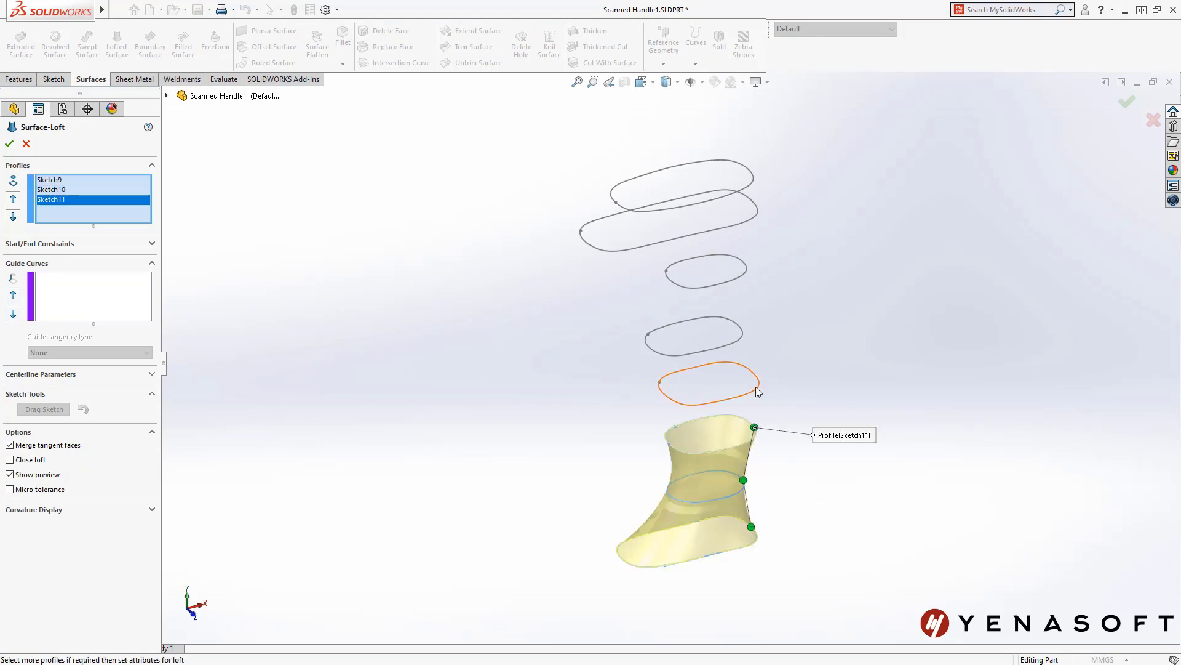
click(756, 376)
Step: Add the upper slice loops through Sketch16 as profiles and finish Surface-Loft1
click(740, 329)
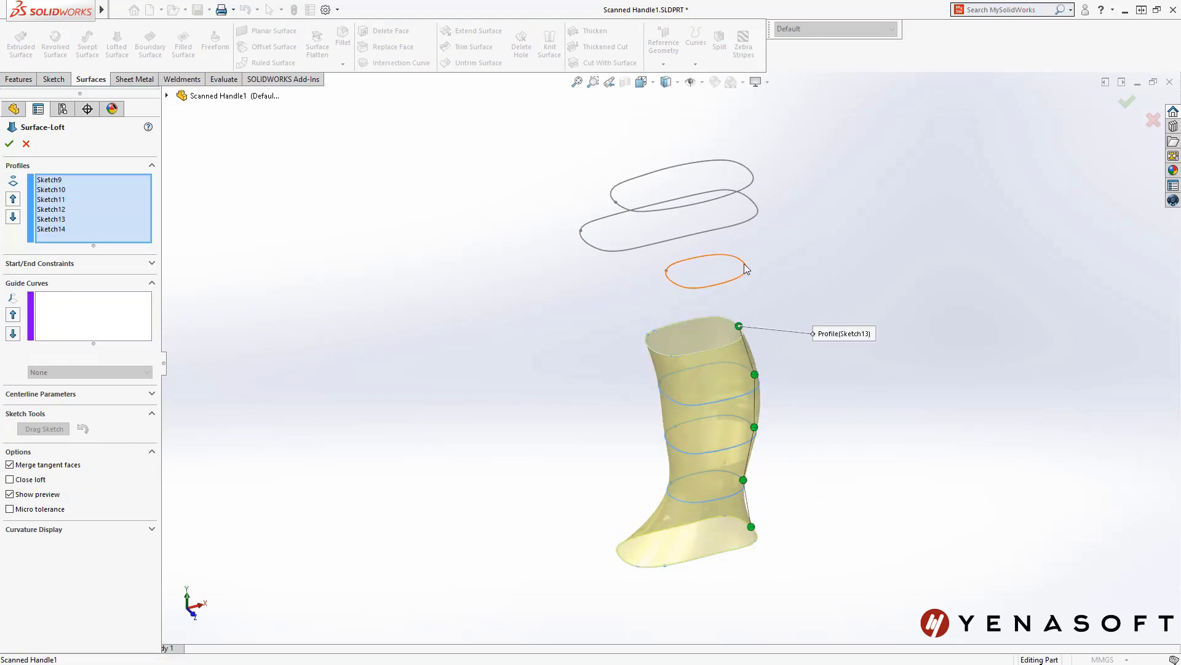
click(744, 263)
click(754, 203)
click(754, 179)
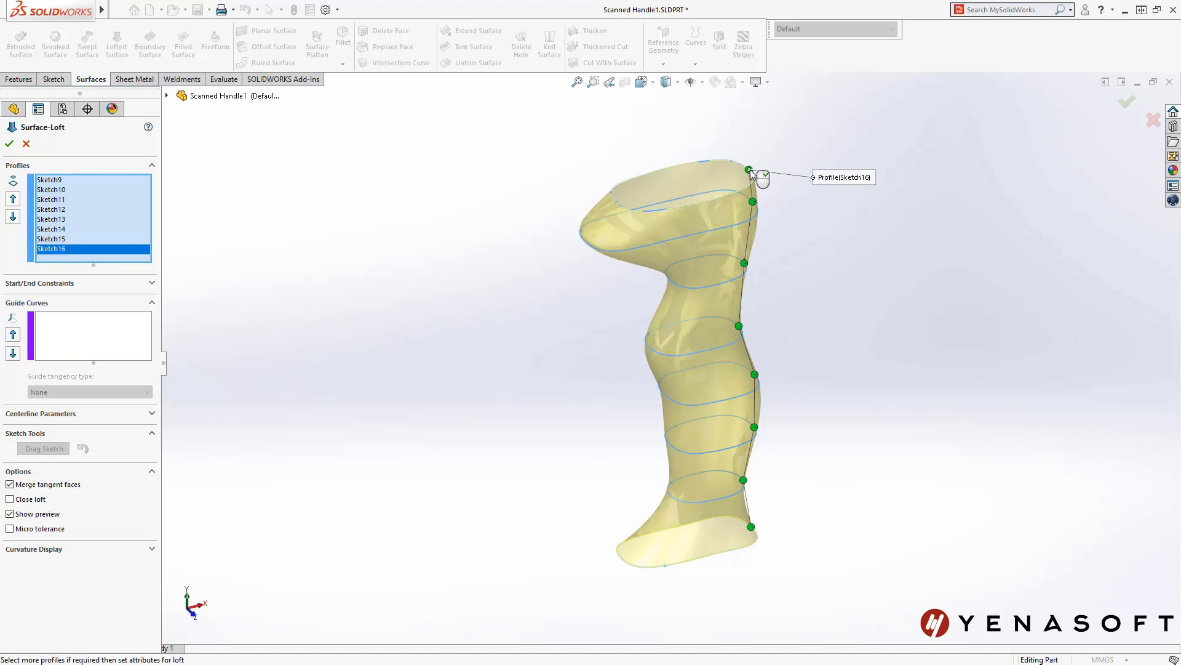
right_click(781, 177)
mouse_move(780, 175)
middle_down()
mouse_move(776, 266)
mouse_move(627, 277)
mouse_move(554, 298)
middle_up()
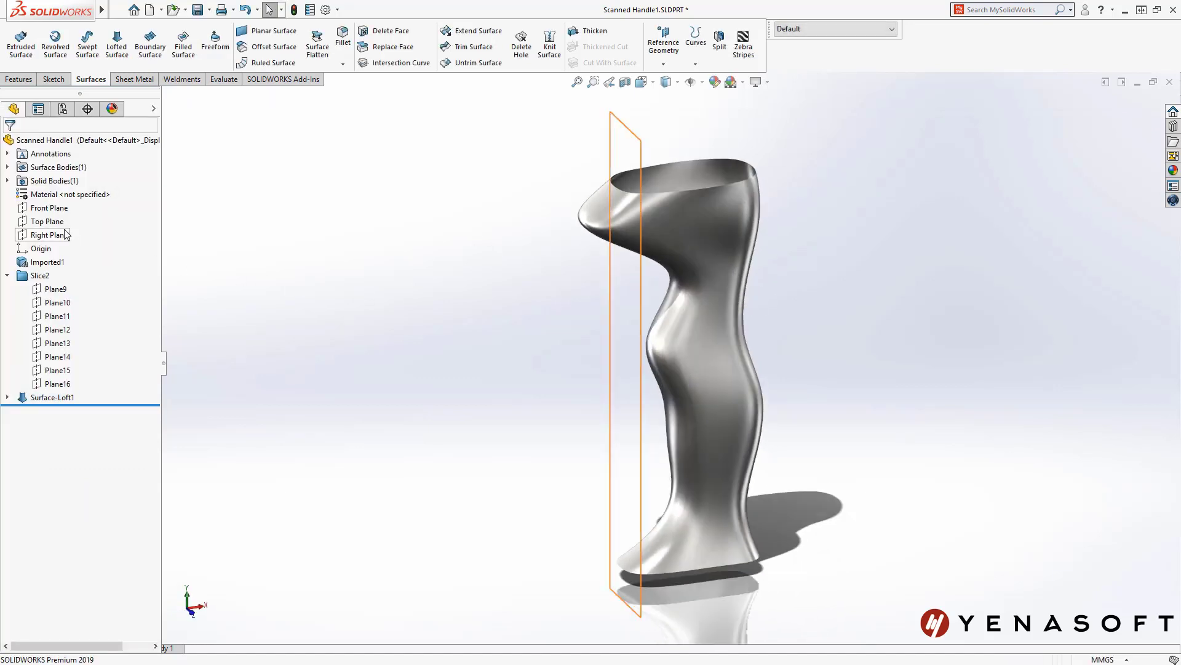
Step: Split the lofted surface along Front Plane into two bodies, keeping both halves
click(50, 209)
click(719, 42)
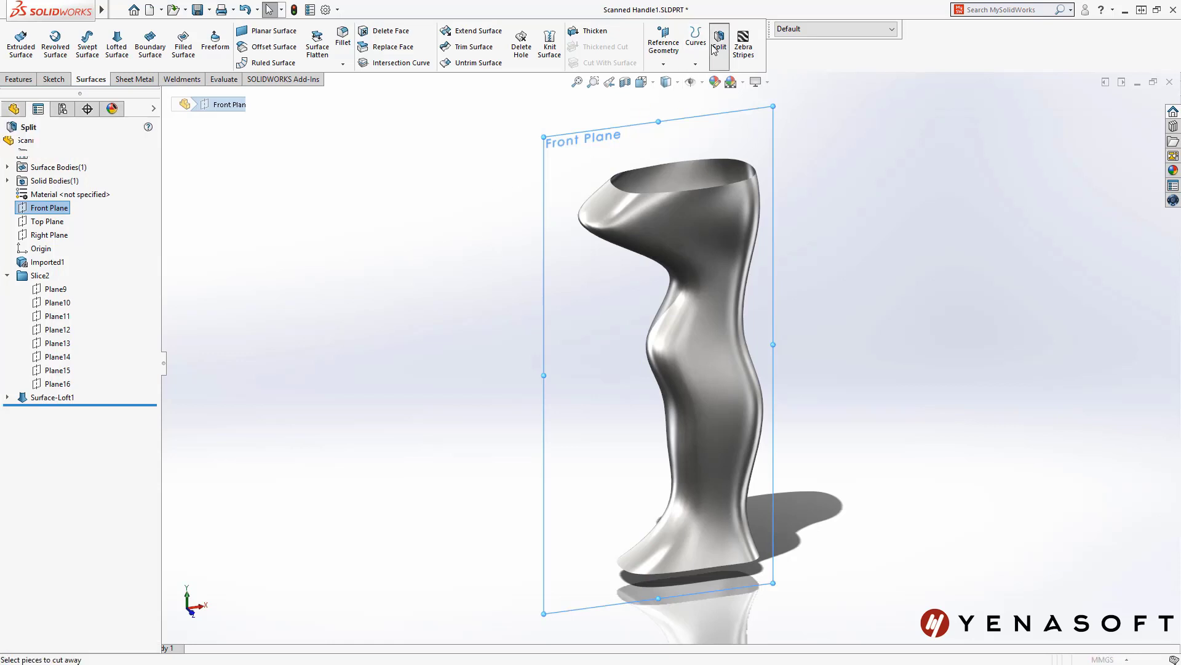
click(87, 313)
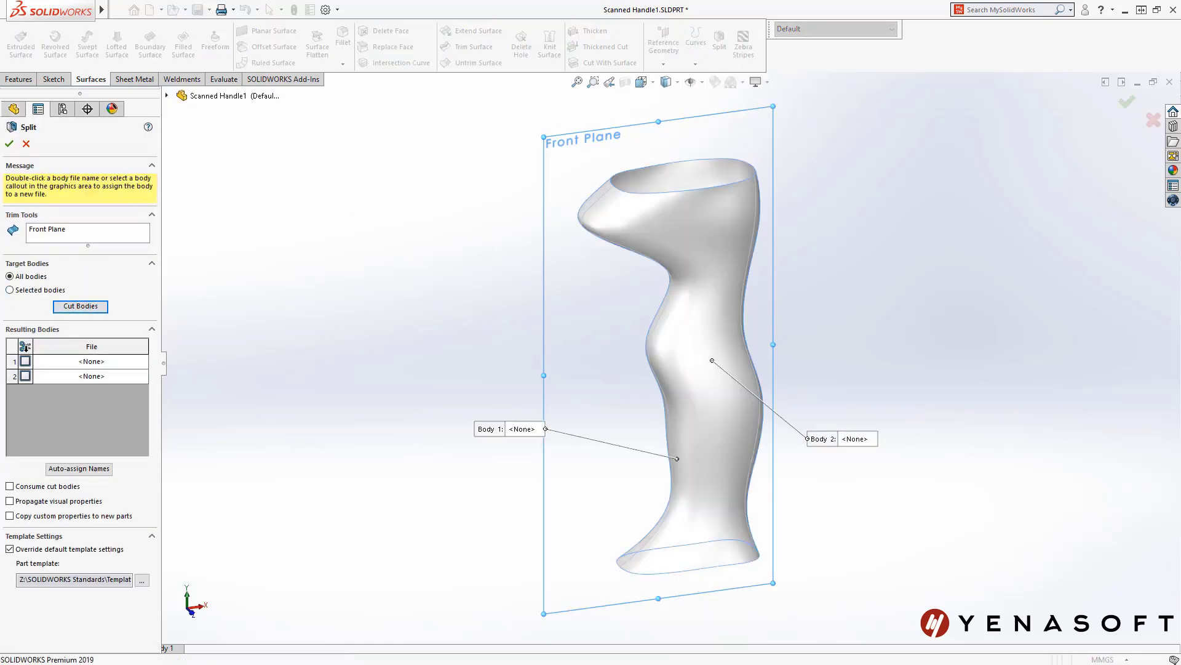
click(24, 346)
click(8, 144)
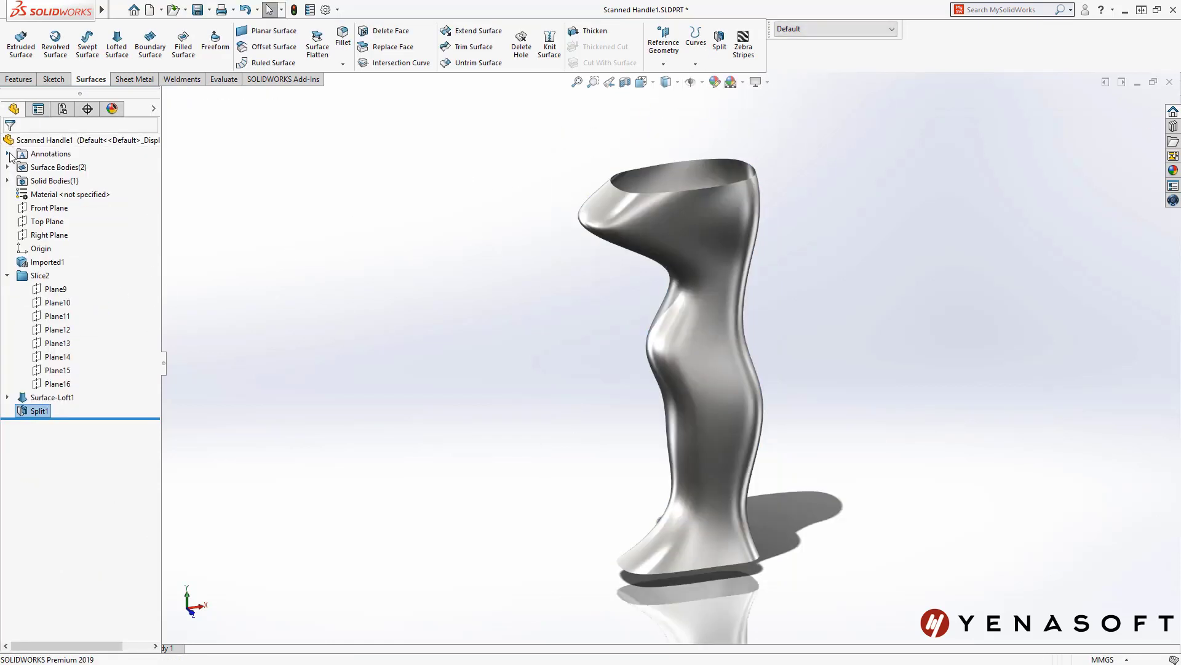
Step: Start a new sketch, Sketch17, on the Front Plane
click(7, 168)
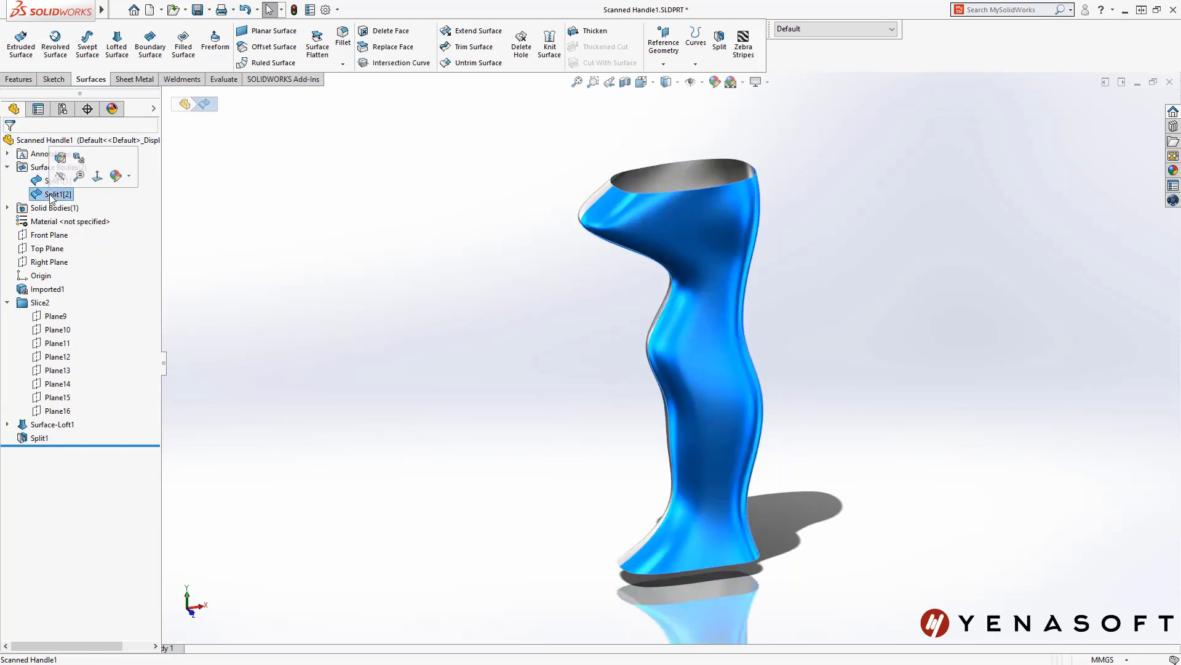
click(49, 236)
click(59, 219)
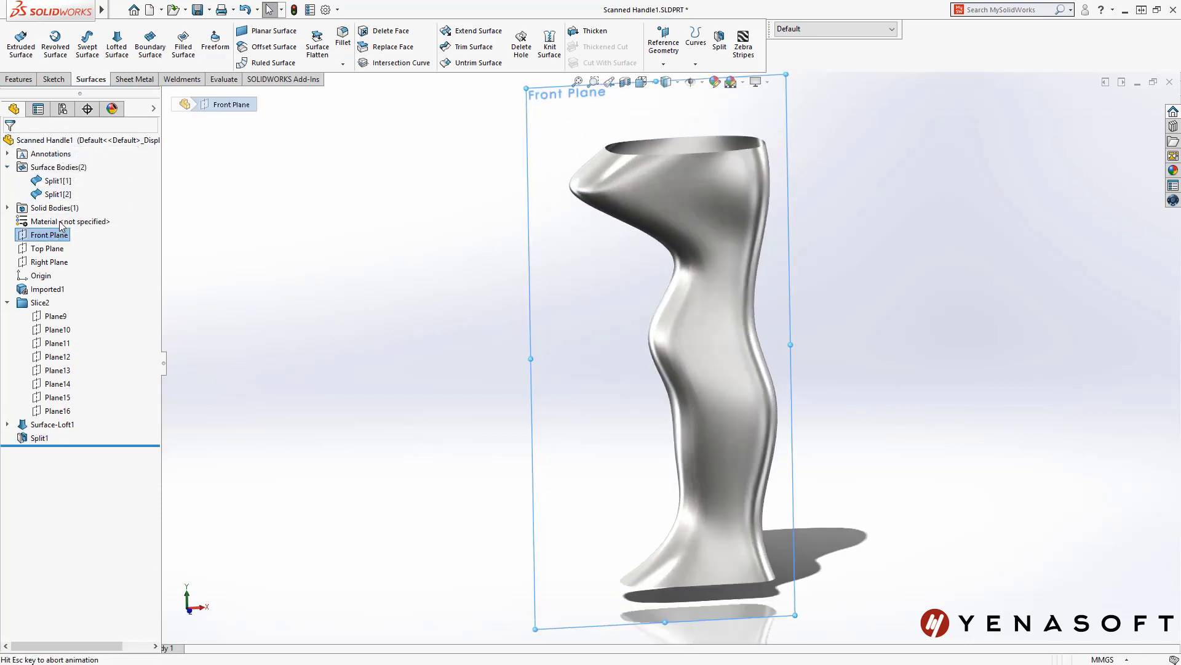
Step: Place the MAKO Logo block from My Design Library near the handle top, then close Sketch17
click(1174, 128)
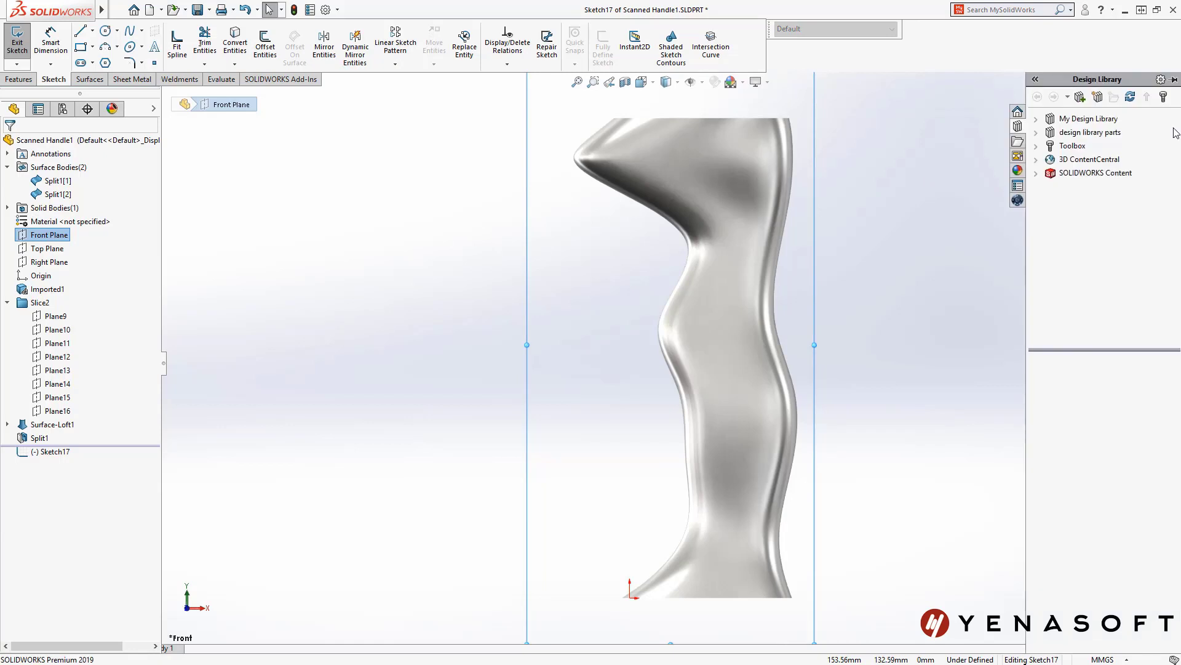
click(1096, 119)
drag(1054, 368, 809, 203)
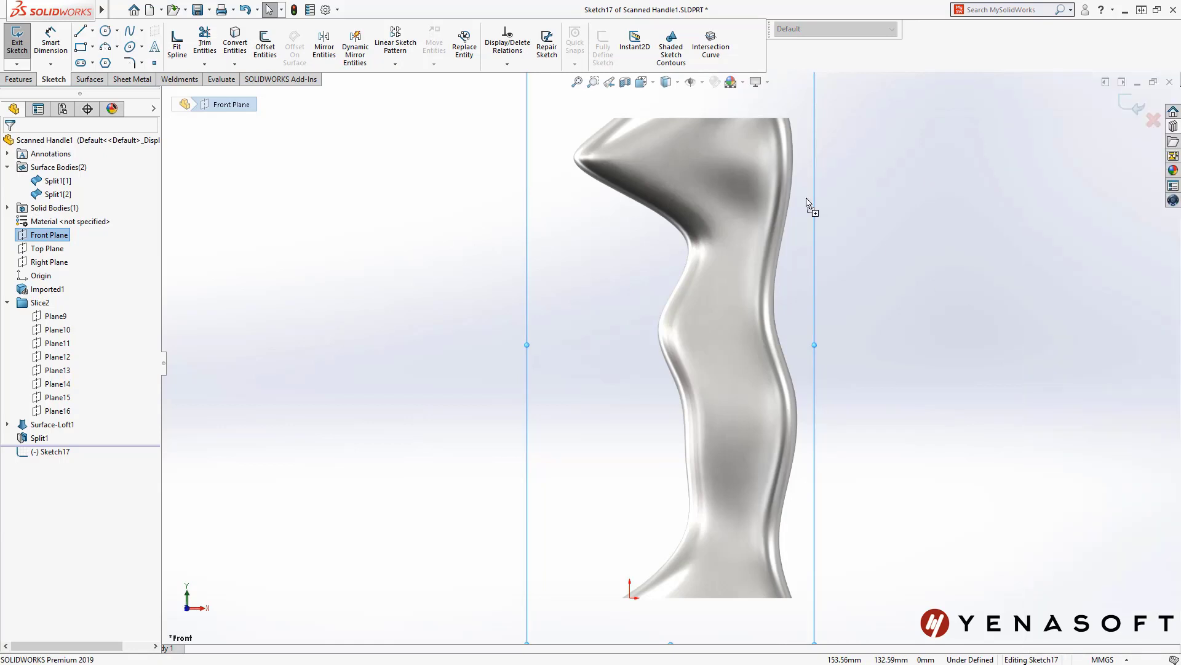
drag(680, 183, 680, 191)
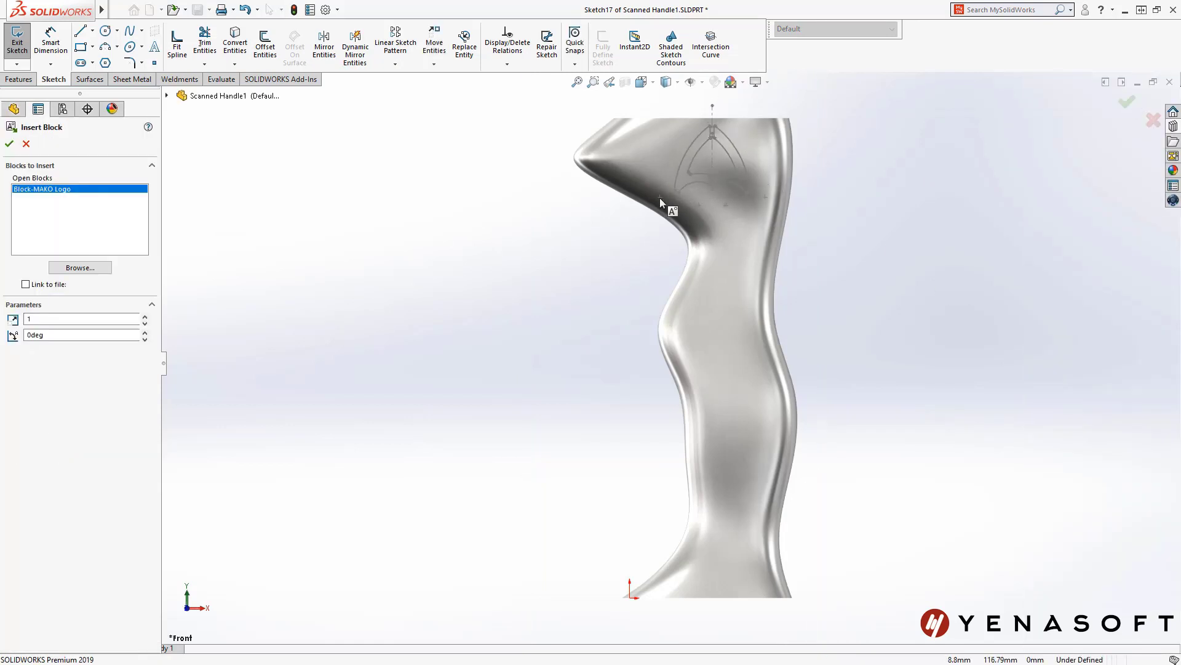
click(659, 197)
right_drag(633, 219, 593, 190)
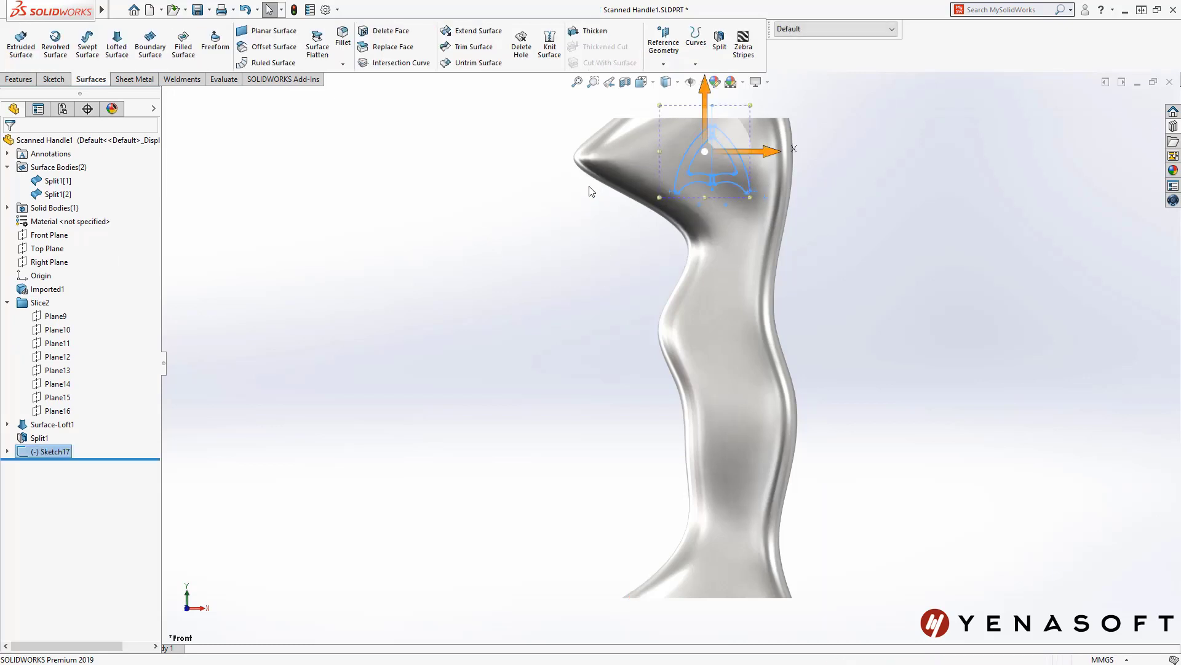
middle_drag(609, 199, 633, 269)
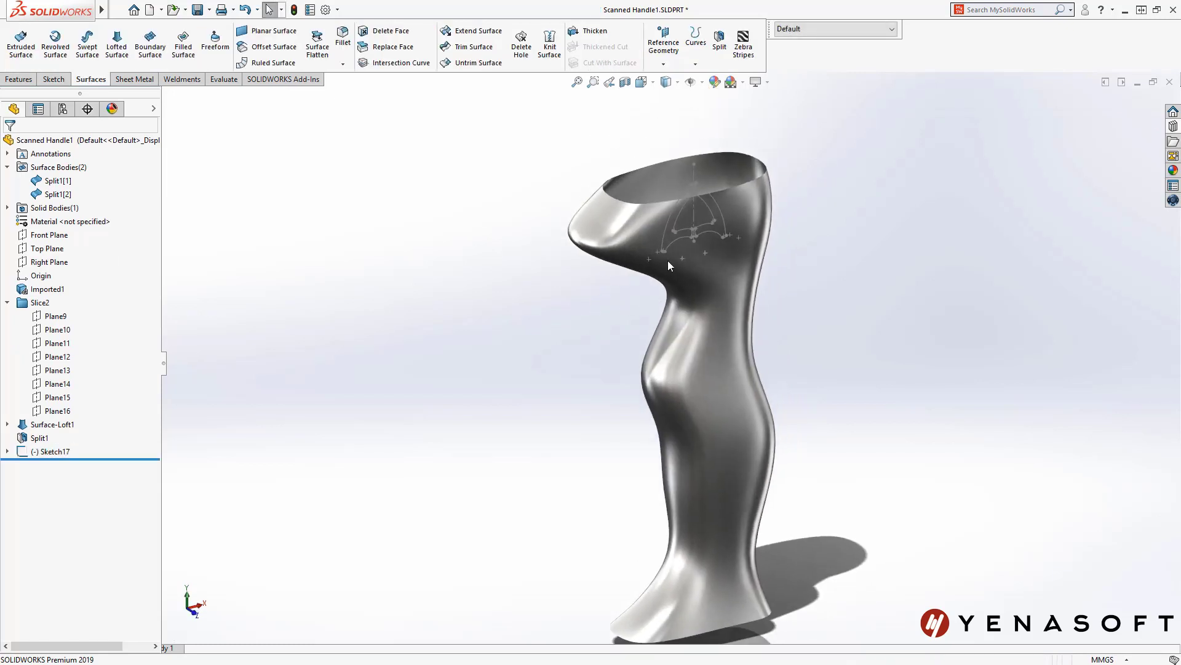
Step: Project Sketch17's logo bi-directionally onto both handle faces as Curve1
click(671, 219)
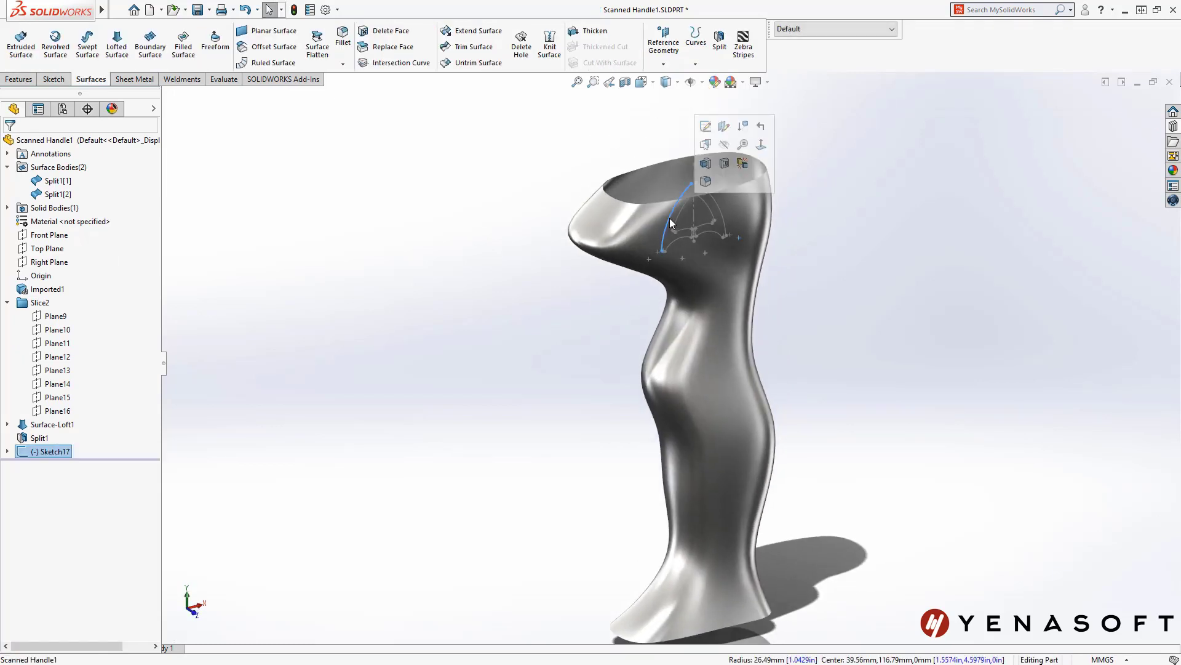
click(696, 64)
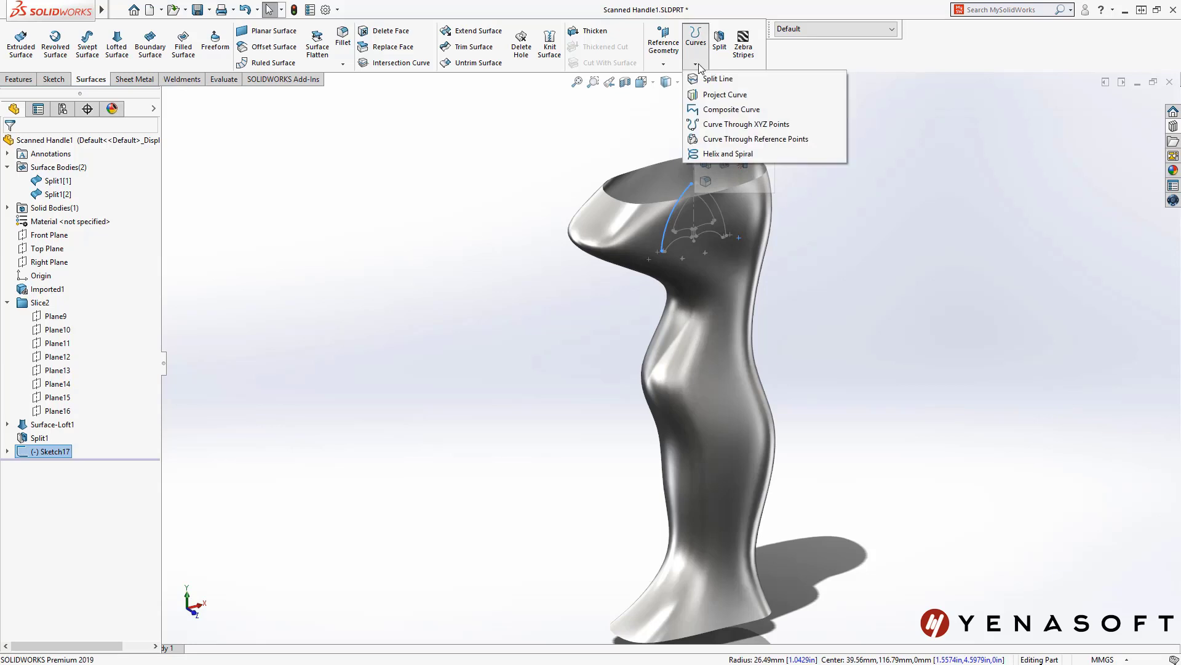
click(712, 95)
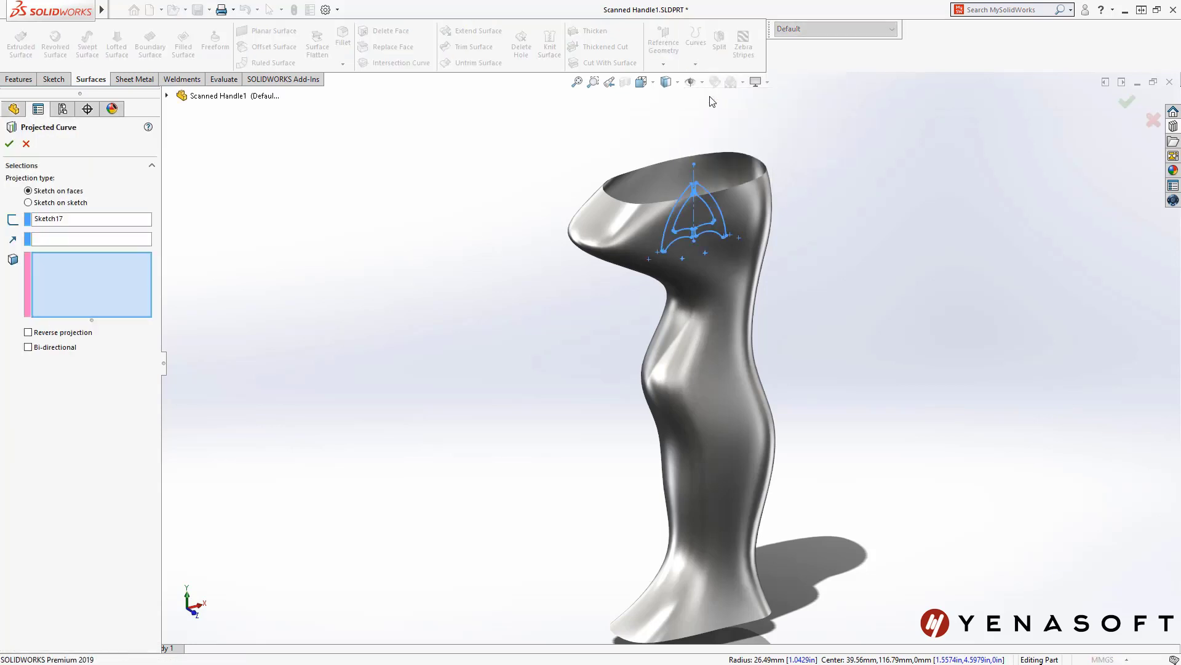
click(659, 172)
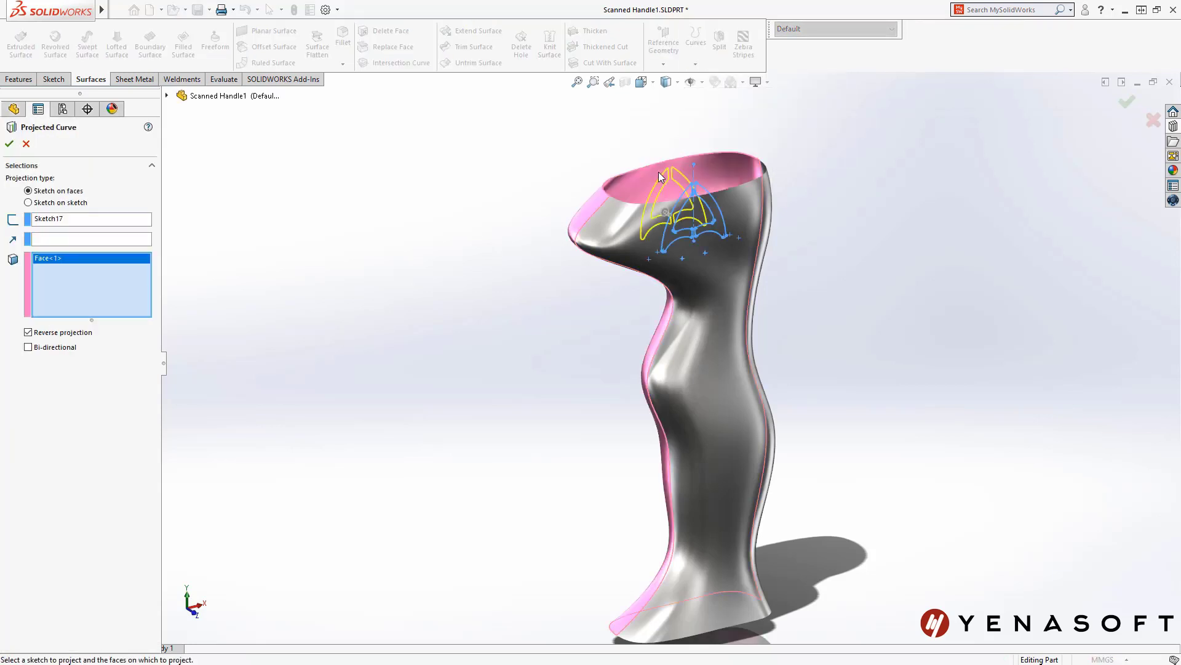
click(616, 227)
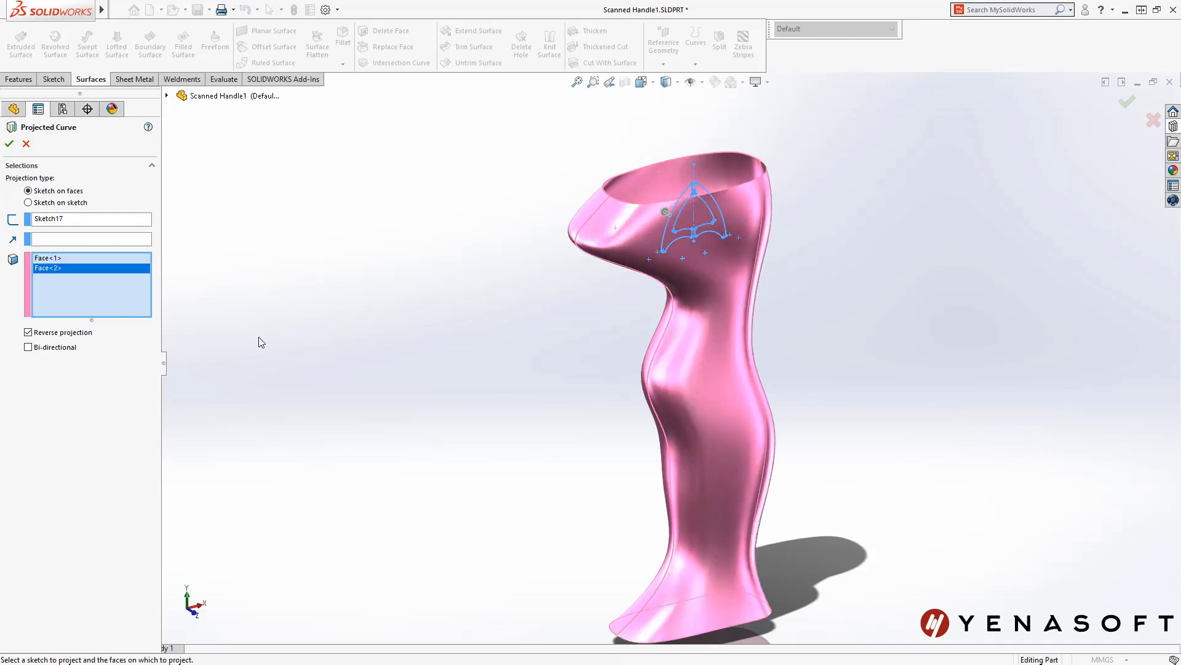
click(67, 351)
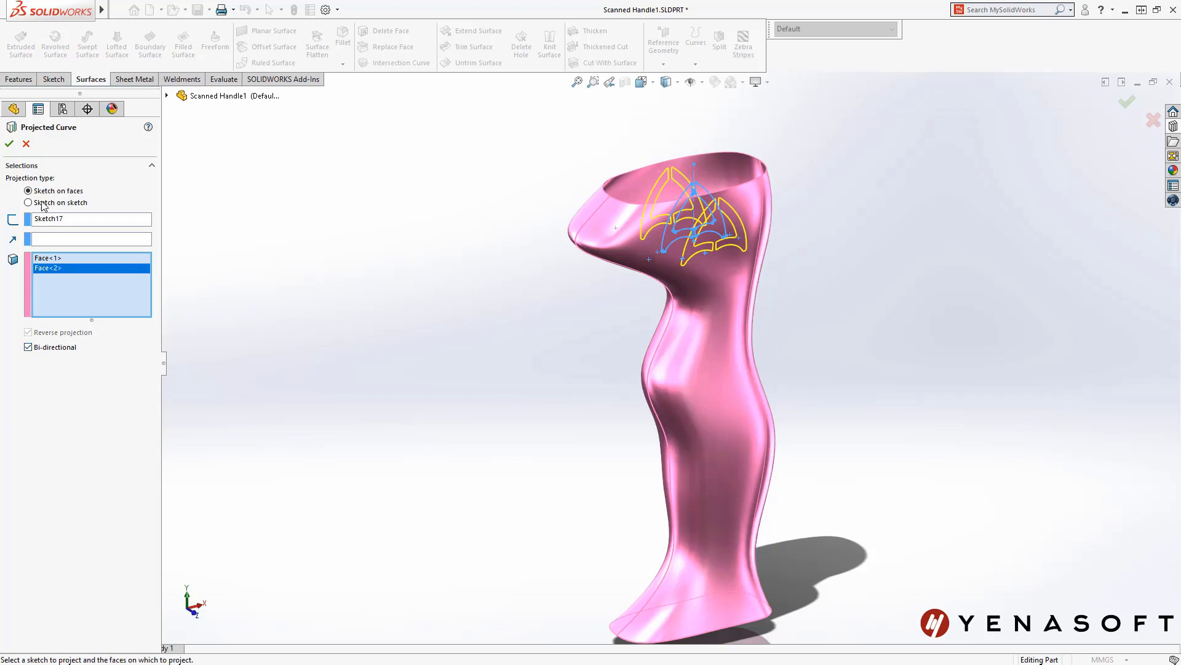
click(10, 149)
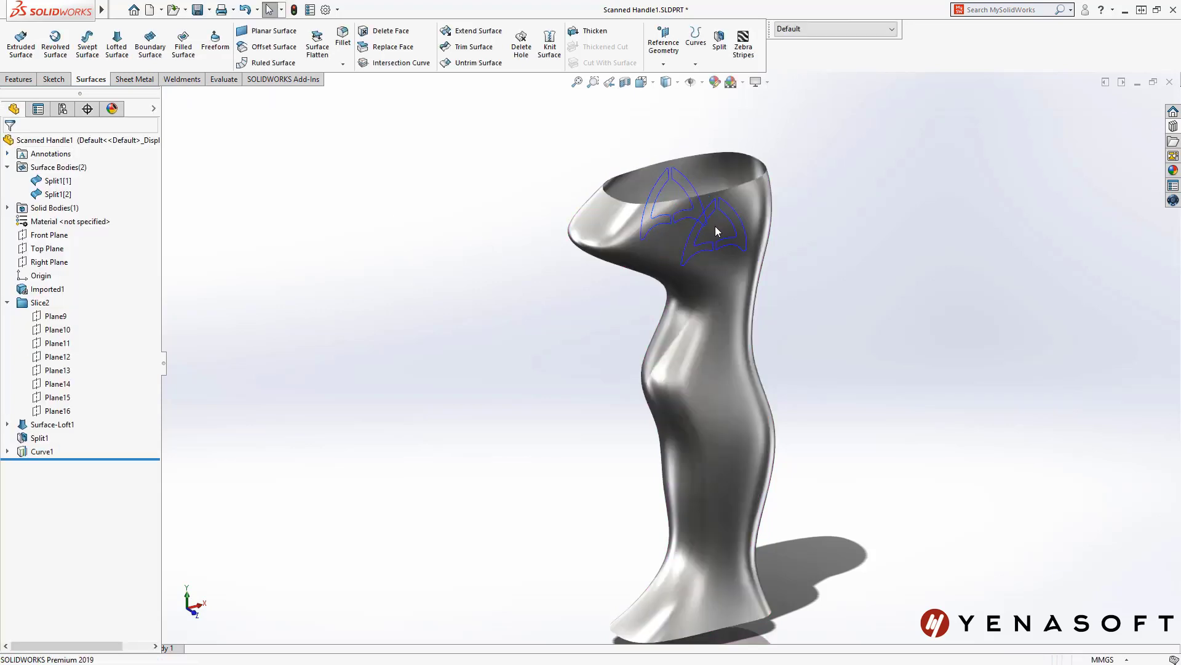
Step: Switch to the handle_assembly document and select the handle-LH half
mouse_move(707, 234)
middle_down()
mouse_move(821, 222)
mouse_move(691, 229)
middle_up()
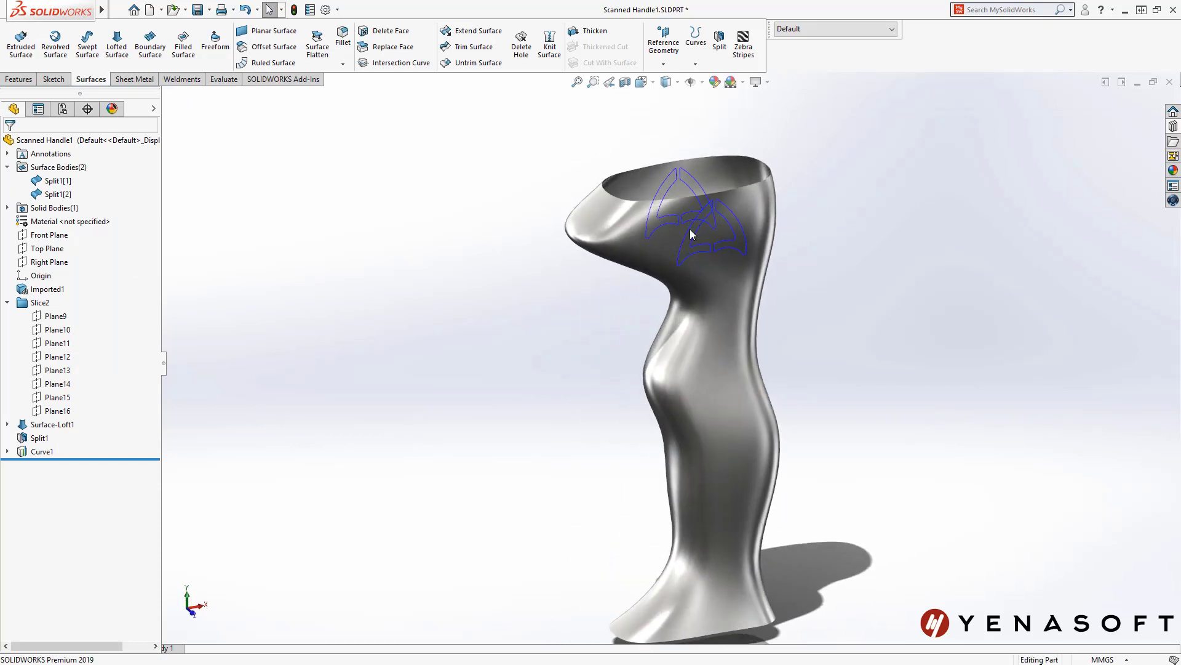
key(ctrl+Tab)
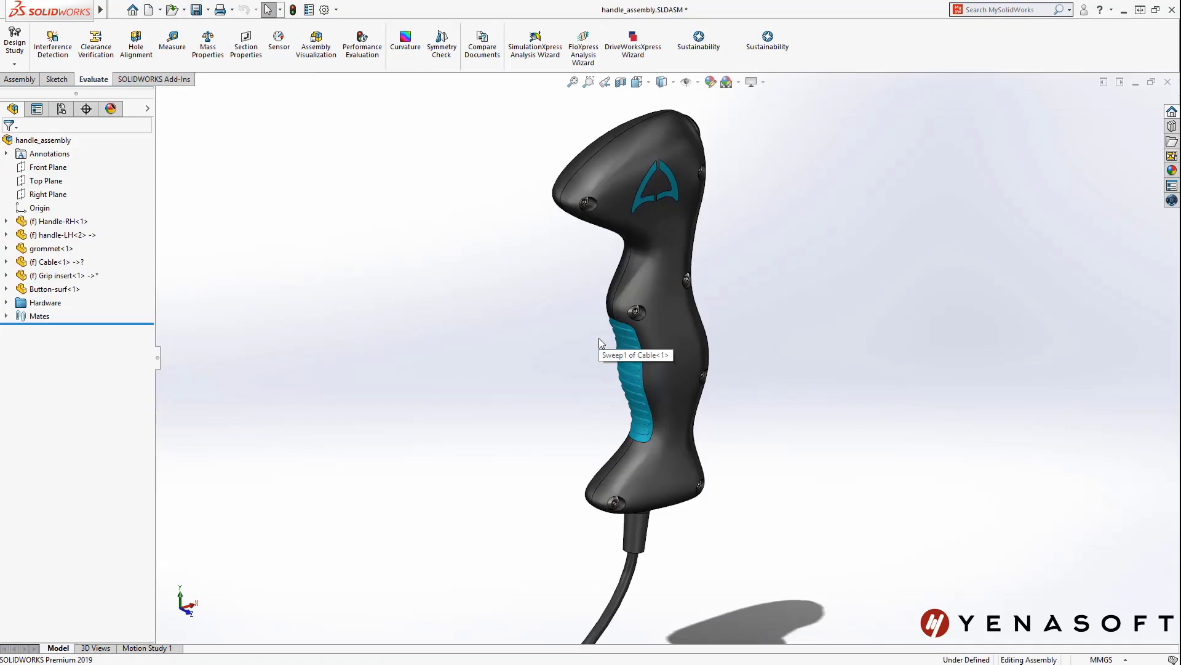
click(643, 298)
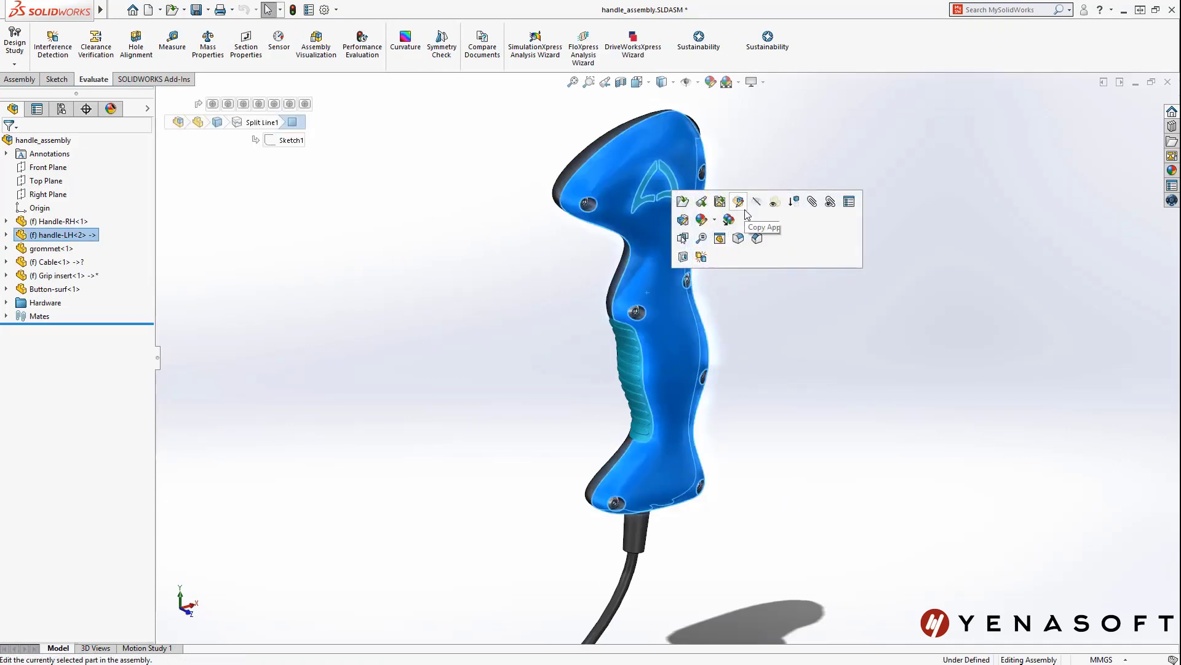
Step: Hide handle-LH, zoom to the button, and isolate and edit the Button-surf part
click(774, 201)
click(589, 82)
drag(646, 107, 692, 140)
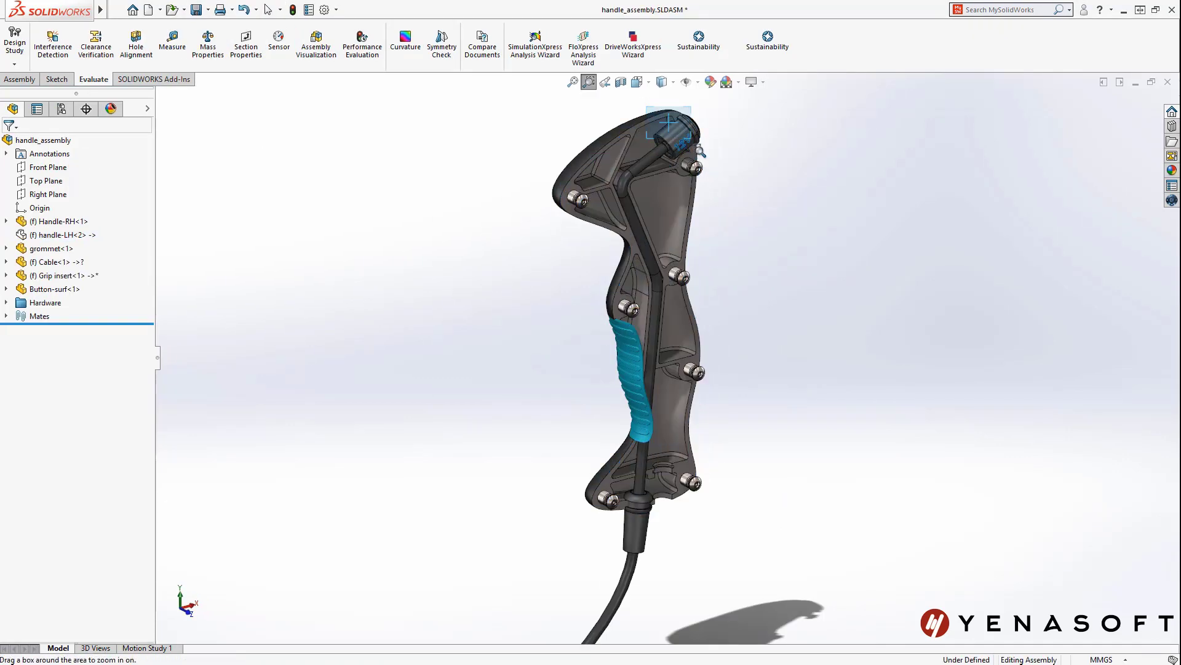
key(Escape)
right_click(700, 241)
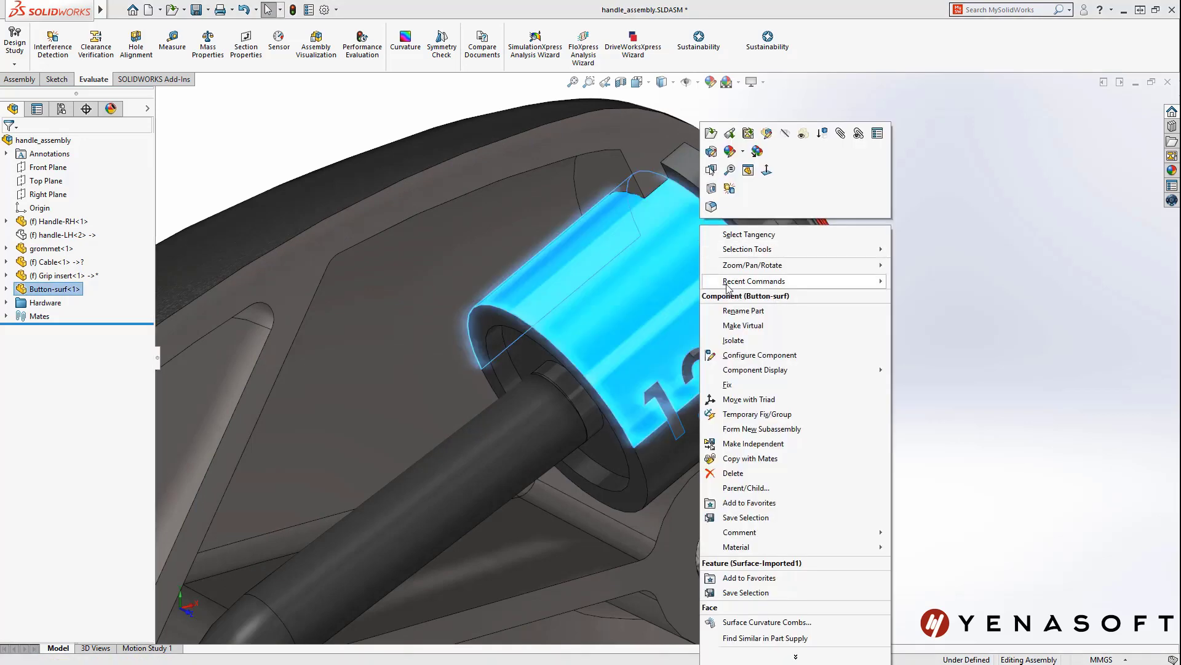
click(733, 340)
click(726, 283)
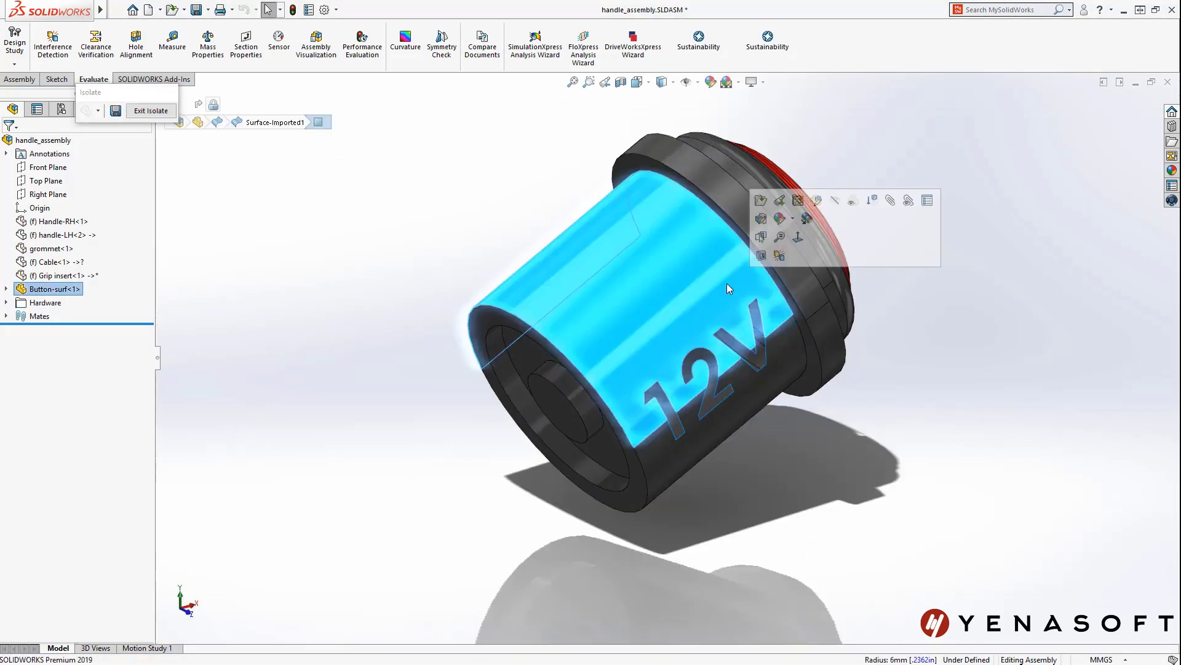
click(817, 201)
mouse_move(688, 307)
middle_down()
mouse_move(700, 209)
mouse_move(742, 262)
middle_up()
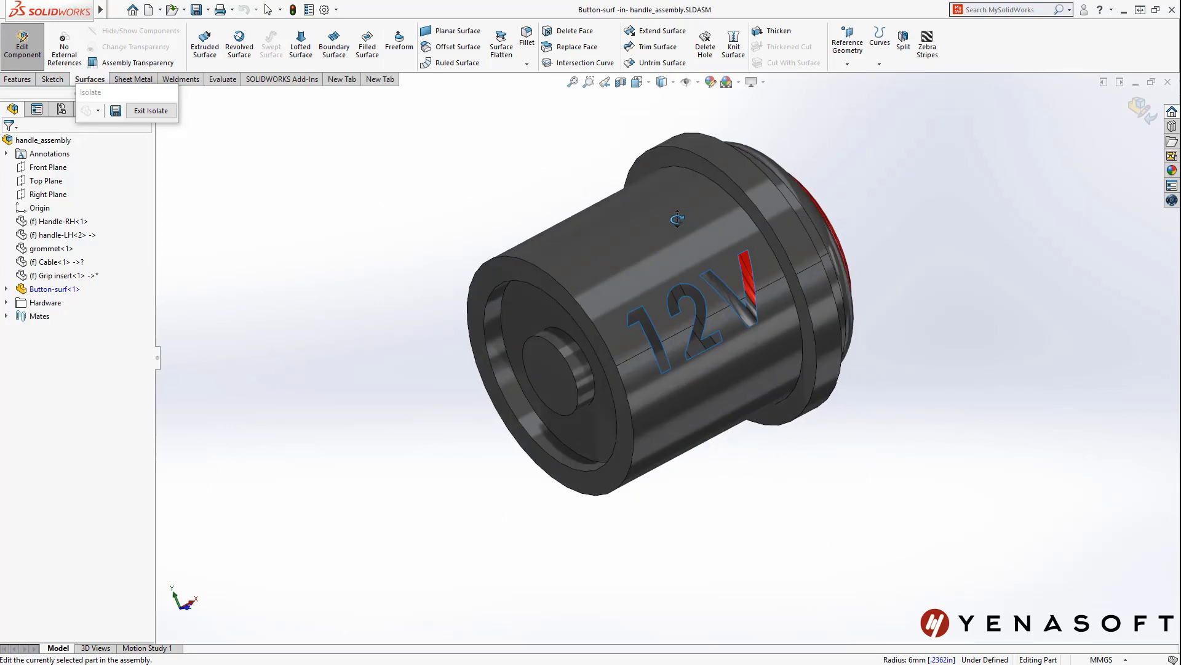
Step: Delete the 1, 2, V and lightning-bolt lettering holes from the button
click(704, 48)
click(637, 312)
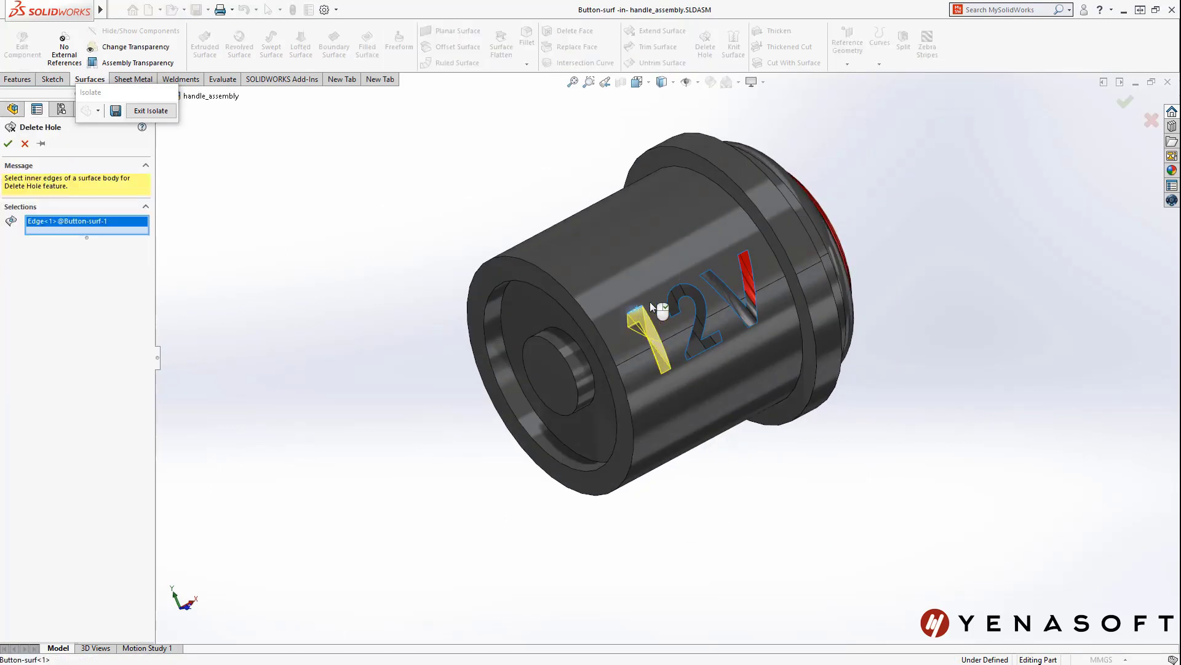
click(672, 295)
click(706, 276)
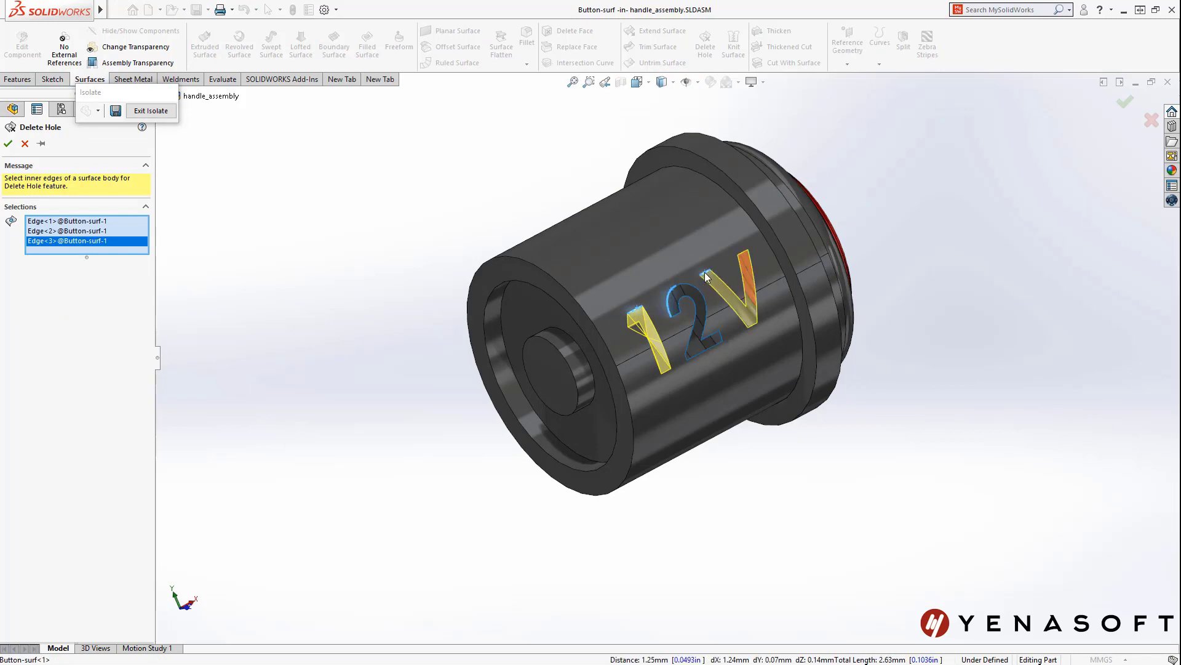
mouse_move(705, 276)
middle_down()
mouse_move(770, 269)
mouse_move(310, 155)
middle_up()
click(782, 271)
key(Return)
Step: Exit isolation, fit the full assembly in view, and select Handle-RH
click(151, 111)
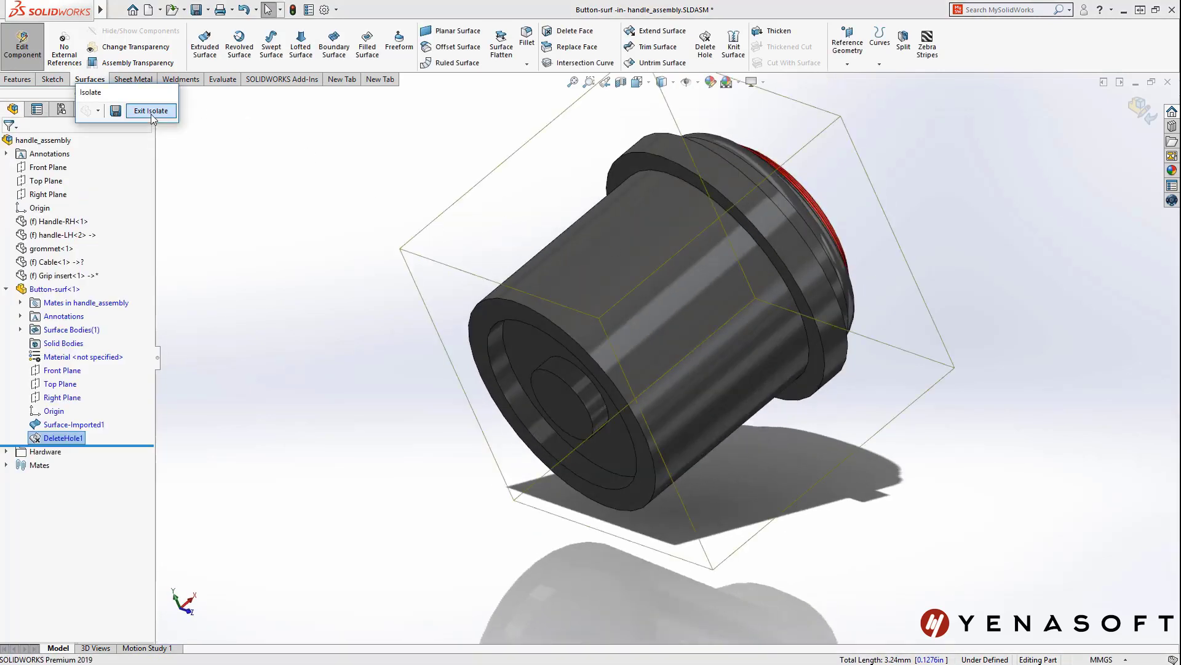
key(ctrl+1)
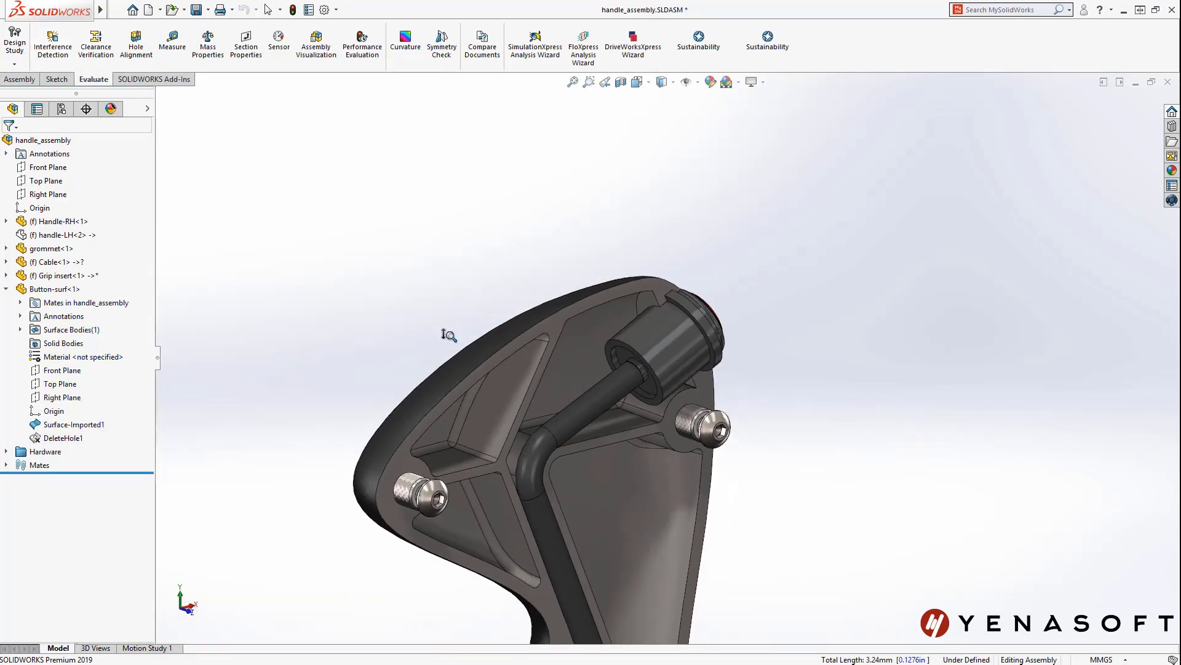
click(554, 497)
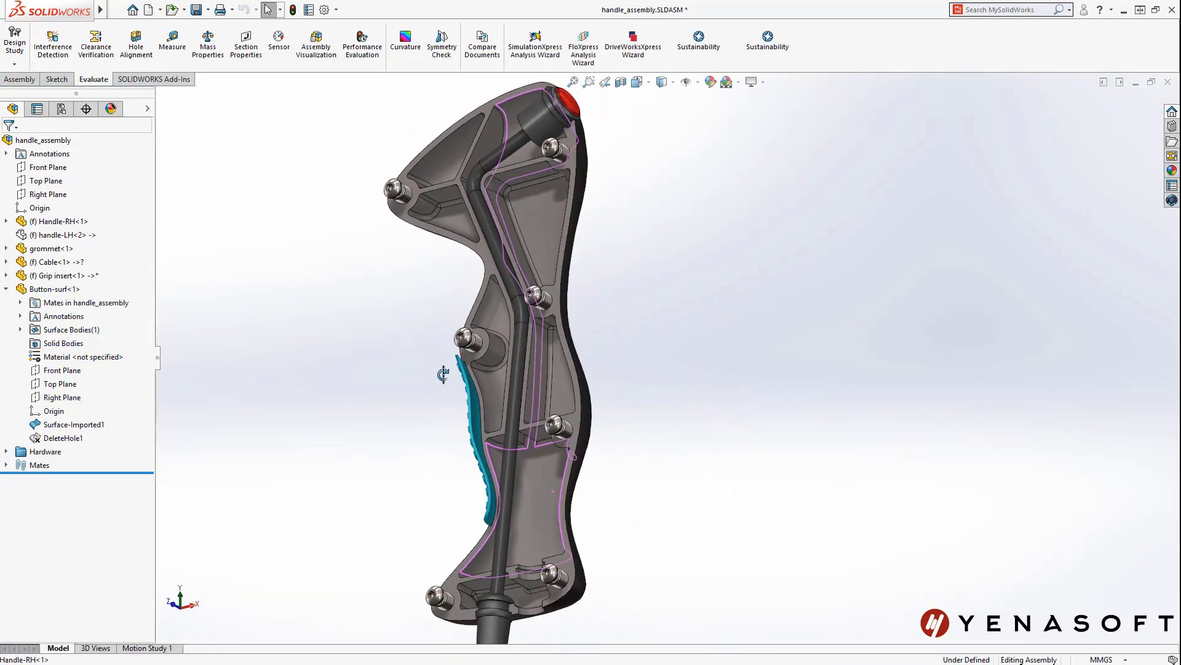
scroll(515, 515, down, 6)
Step: Check Handle-RH and Cable for interference, finding a 0.66 mm³ overlap
ctrl+click(545, 523)
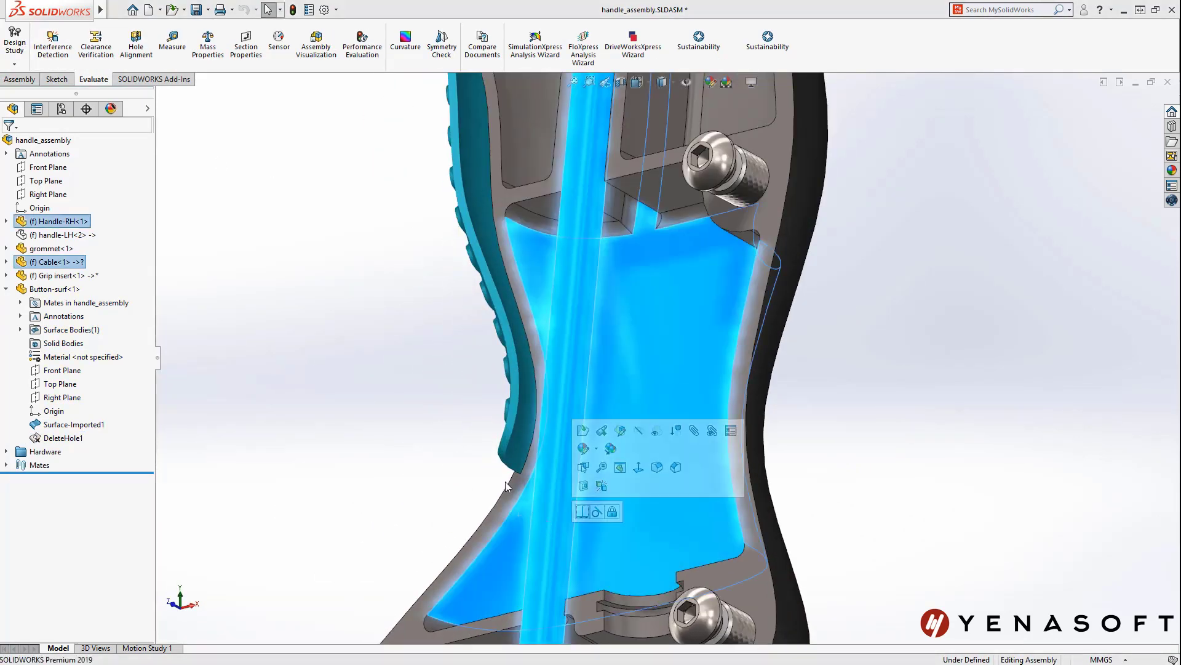
click(51, 43)
click(67, 220)
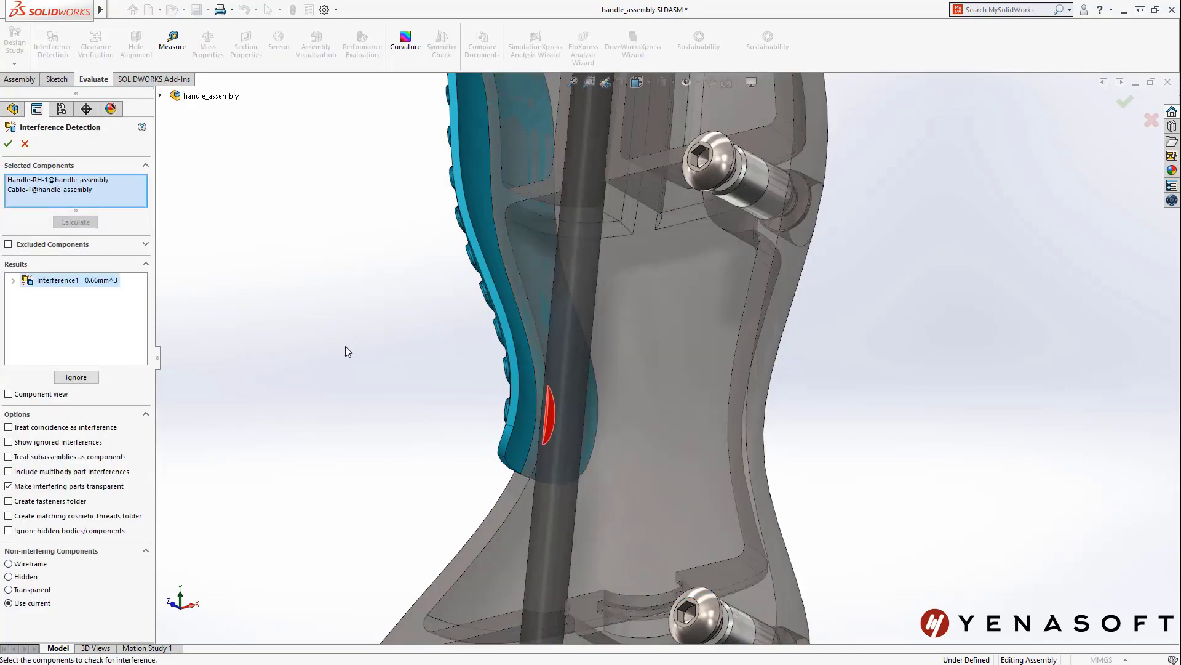
click(25, 143)
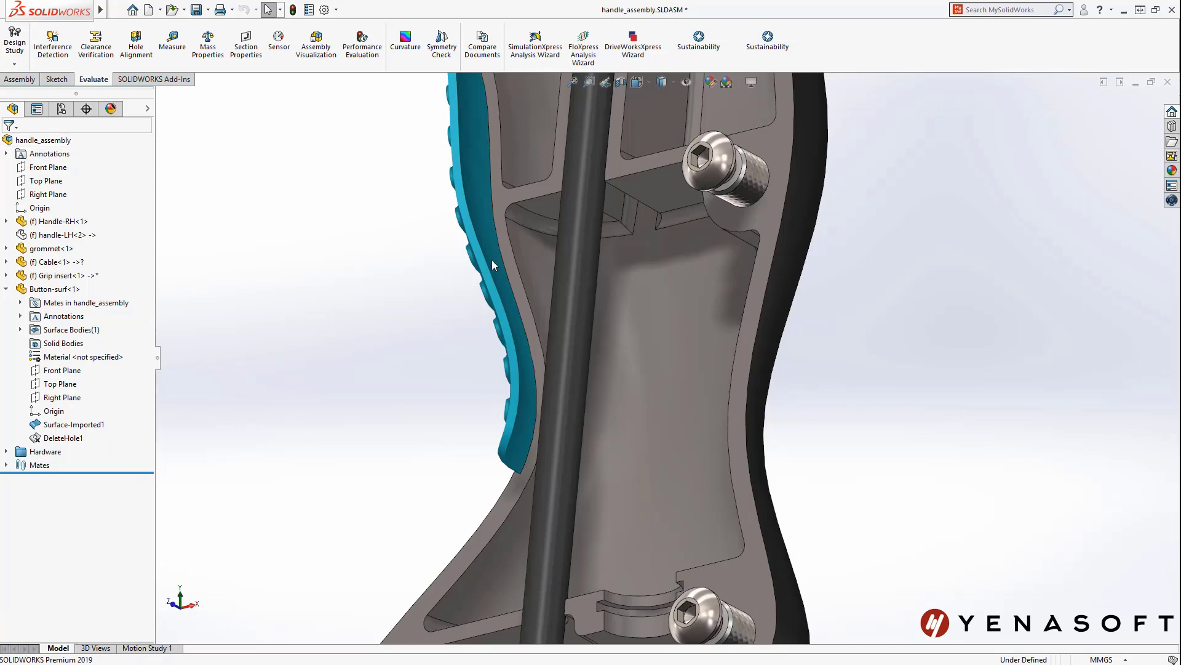
click(531, 254)
Step: Chamfer Handle-RH's inner grip edge over only a middle stretch using partial edge limits
click(618, 165)
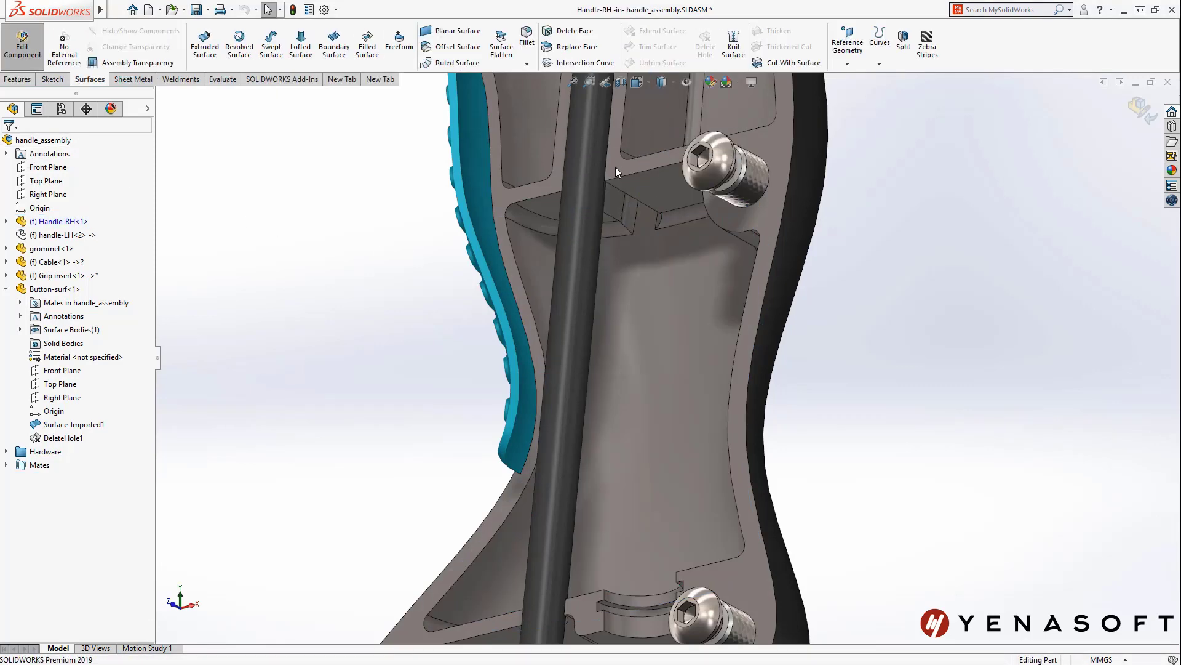
click(521, 276)
click(631, 219)
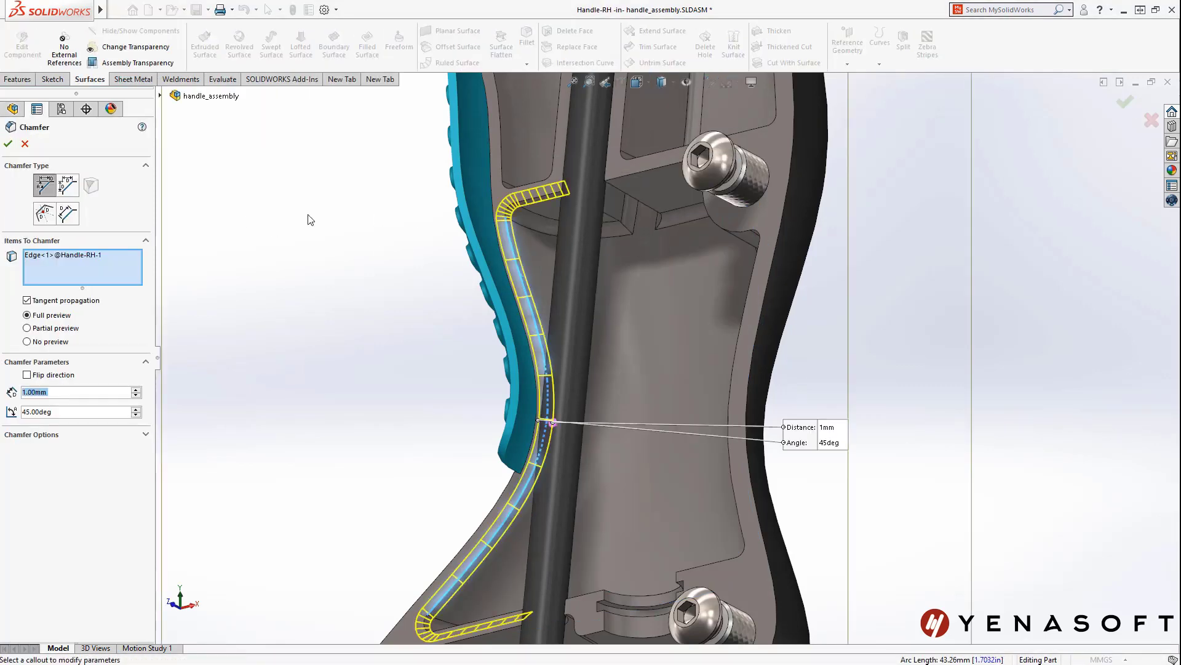
click(48, 215)
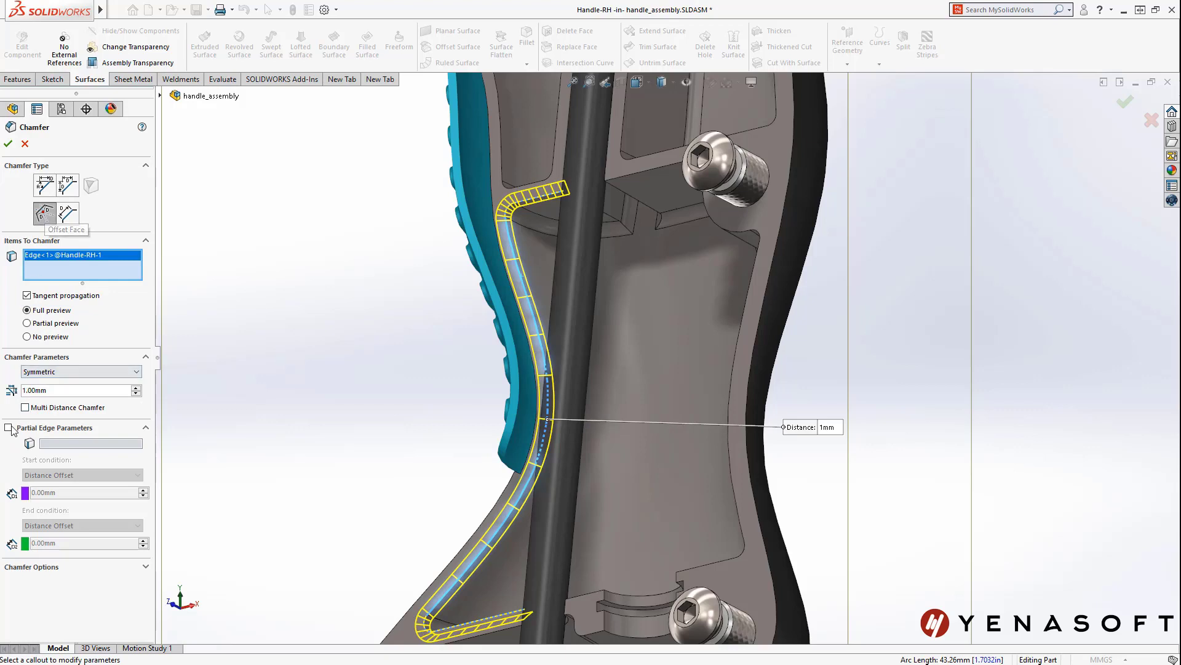
click(9, 427)
click(82, 475)
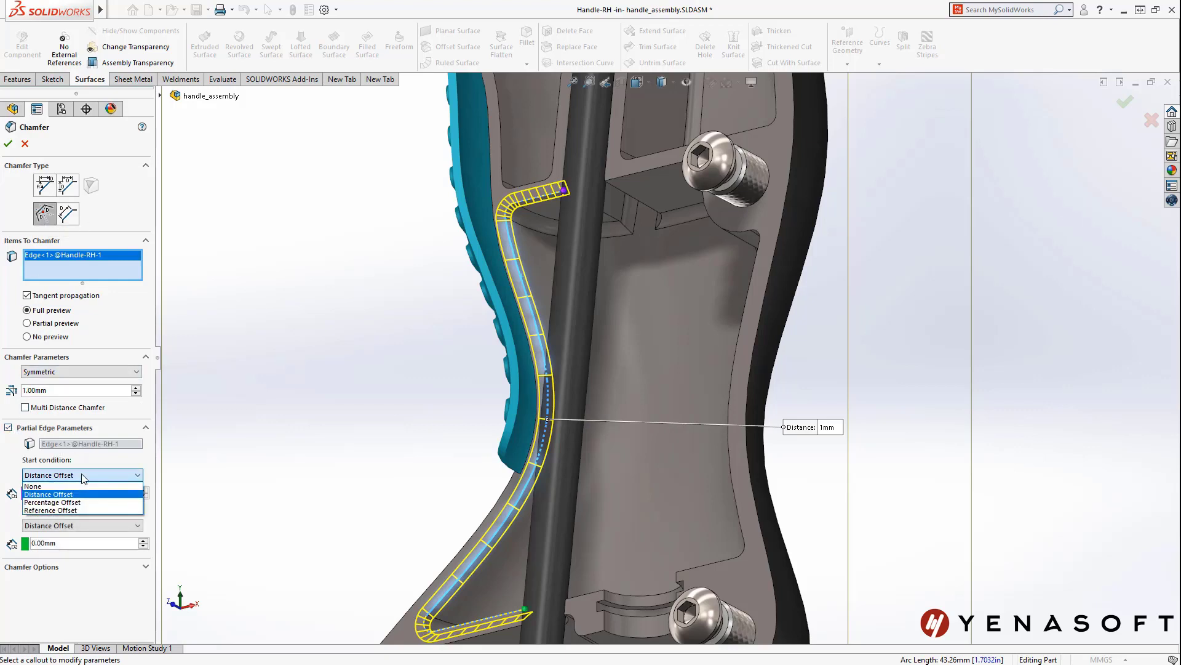
click(83, 478)
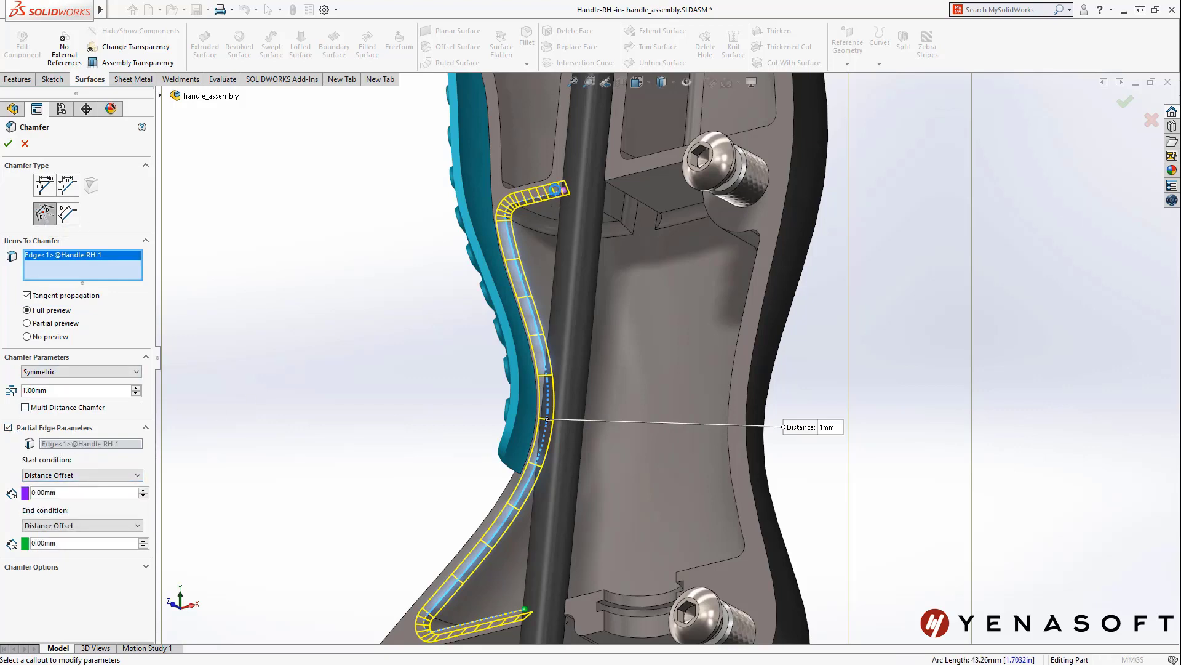
drag(508, 233, 539, 332)
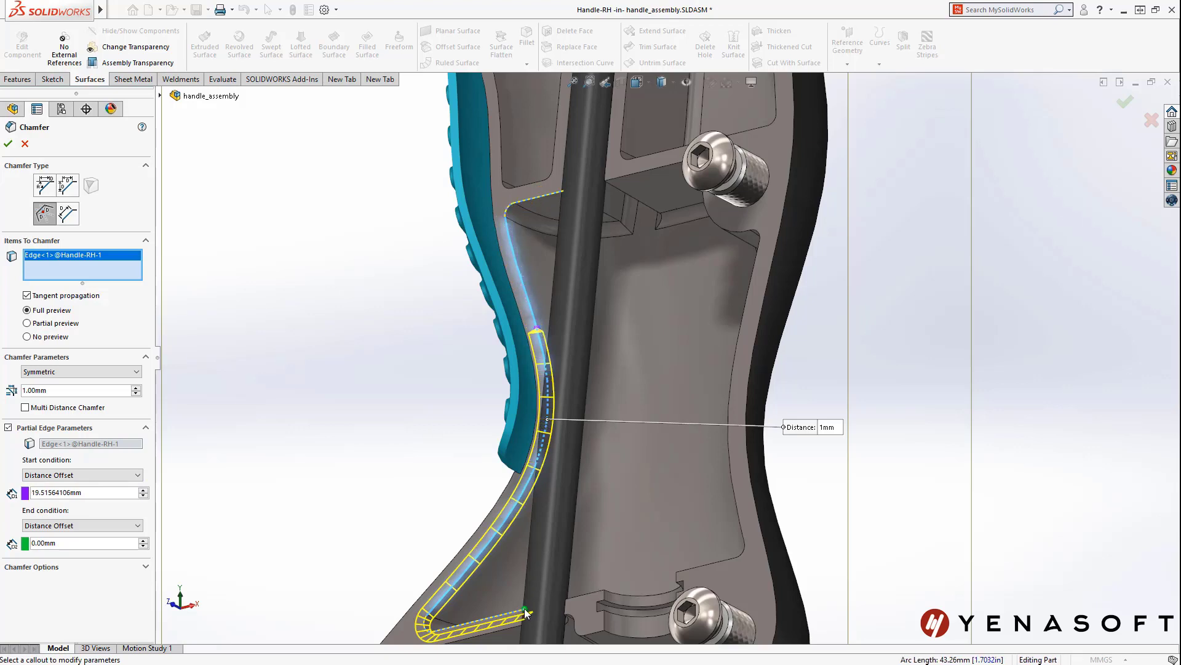
drag(527, 612, 511, 510)
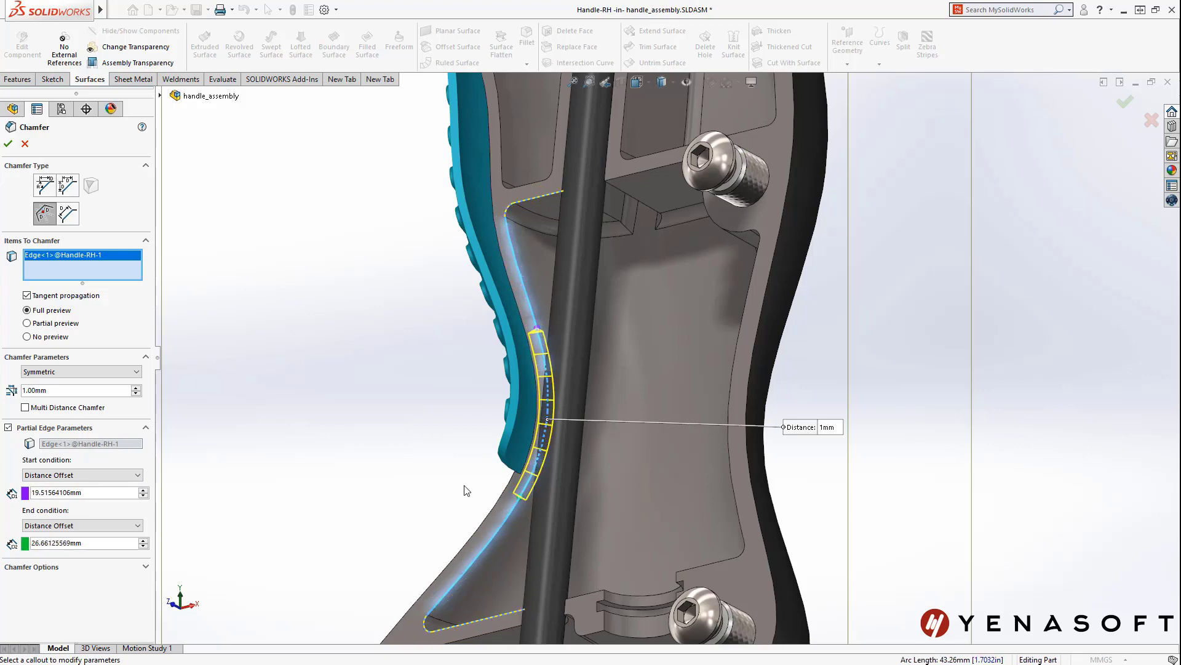
Step: Make the chamfer asymmetric with a 2 mm first distance and return to the assembly
click(90, 373)
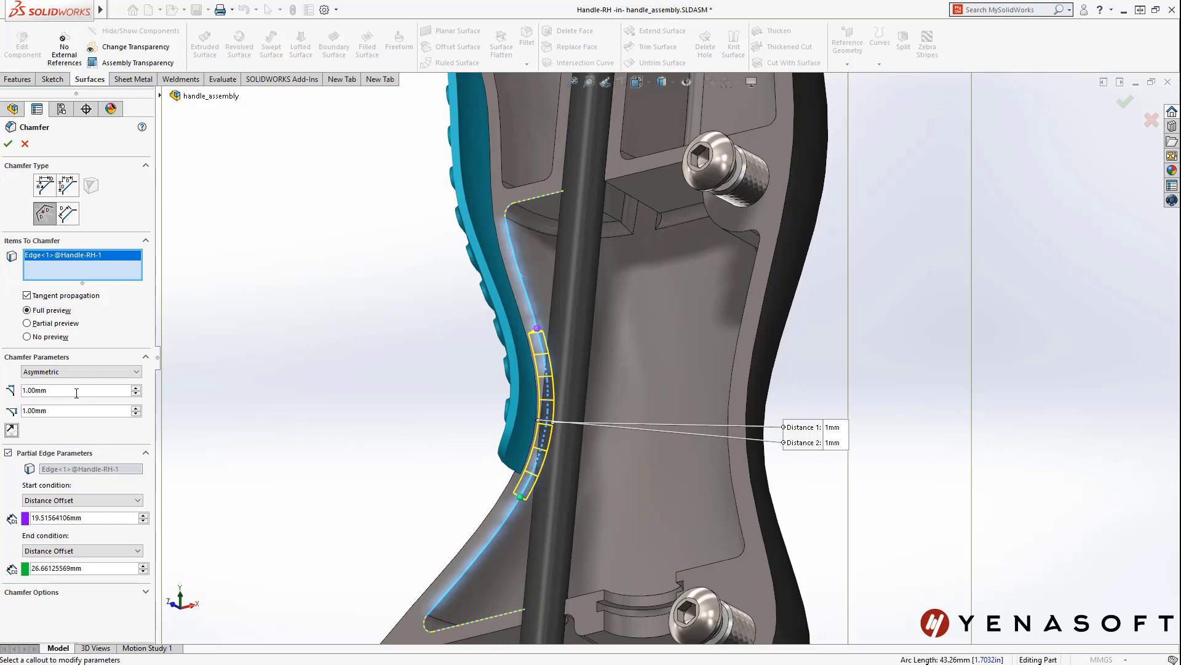
double_click(76, 390)
text(2)
key(Return)
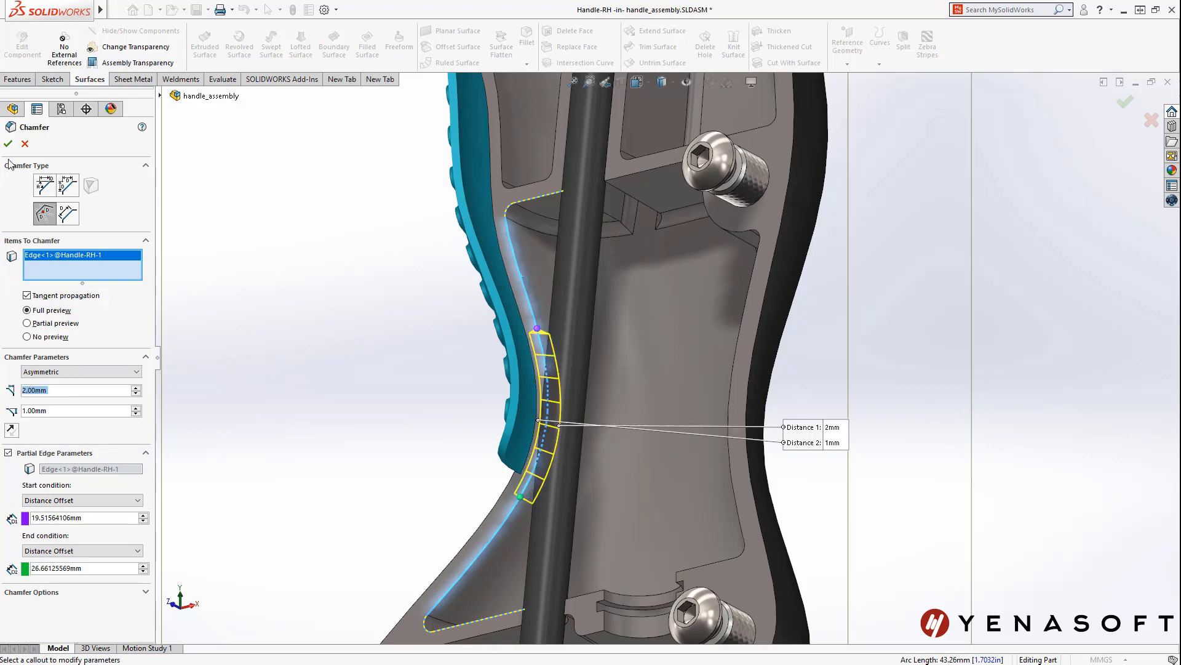
click(8, 143)
click(22, 43)
mouse_move(542, 333)
middle_down()
mouse_move(581, 330)
mouse_move(628, 400)
mouse_move(685, 393)
middle_up()
scroll(633, 405, down, 3)
scroll(632, 405, up, 5)
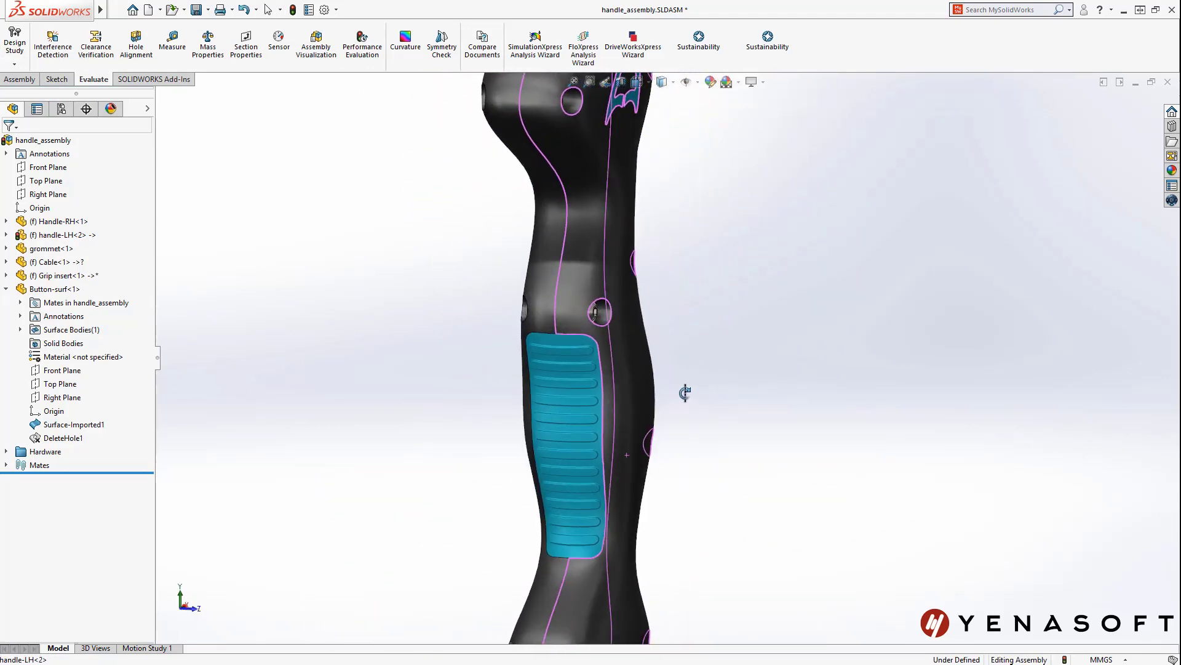
Step: Open the Grip insert part in its own window and expand its Rib features
click(577, 341)
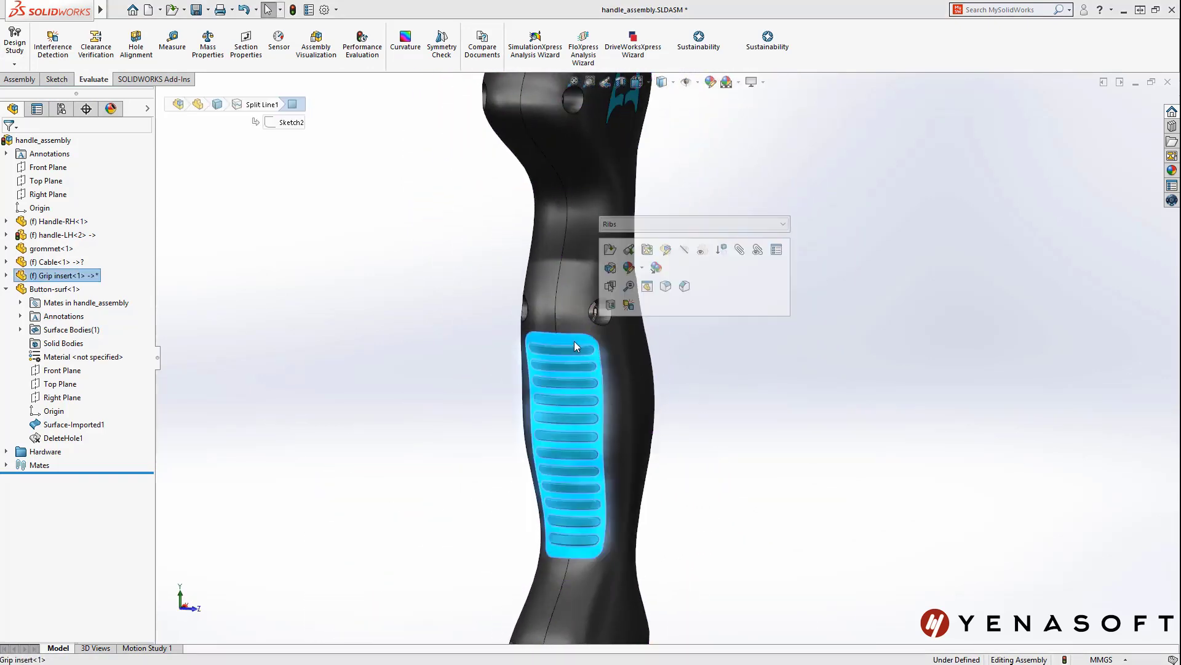
click(611, 250)
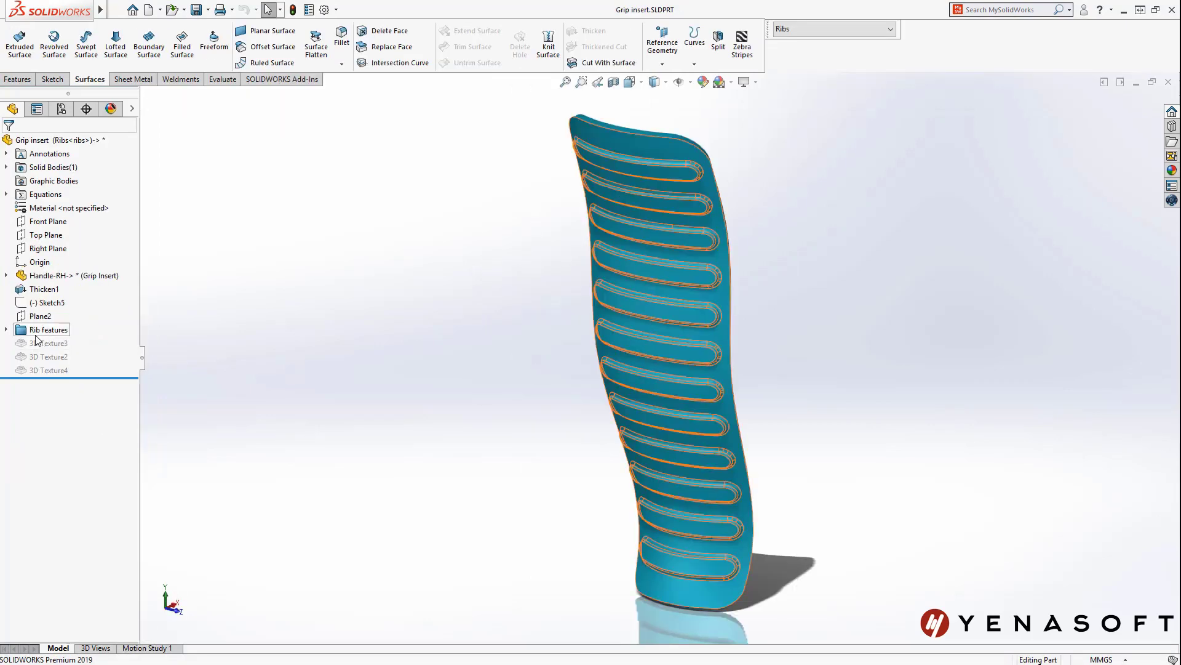
click(6, 329)
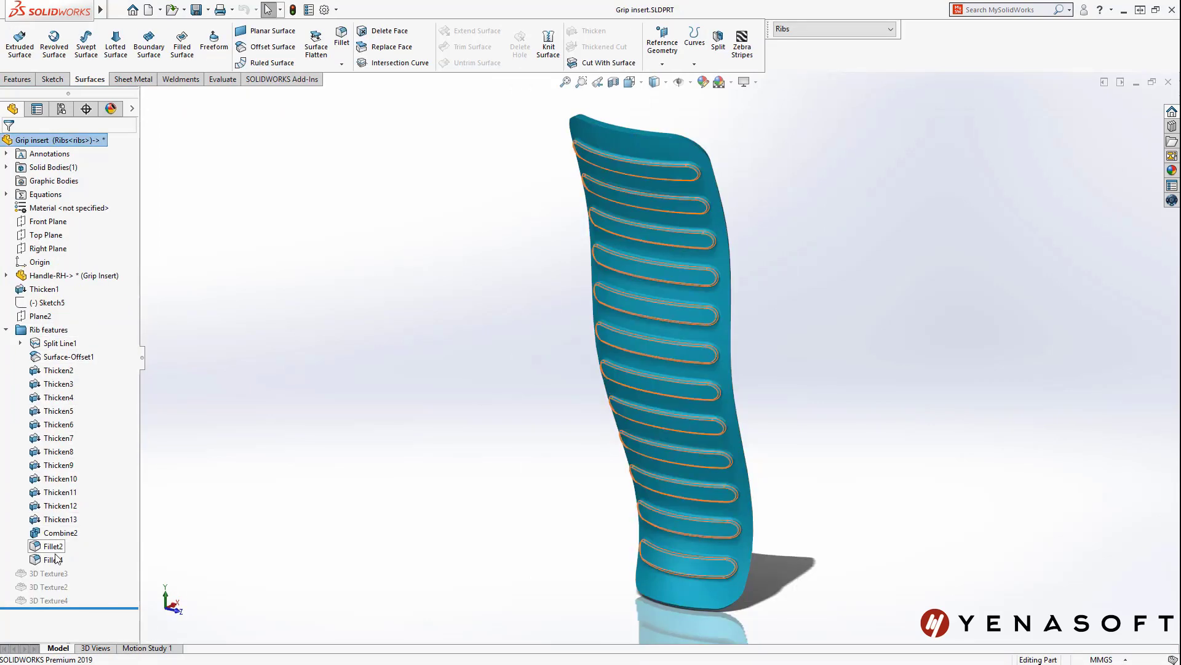
Step: Preview the Bump, Dimples and Logo grip configurations, then settle on Knurl
click(787, 29)
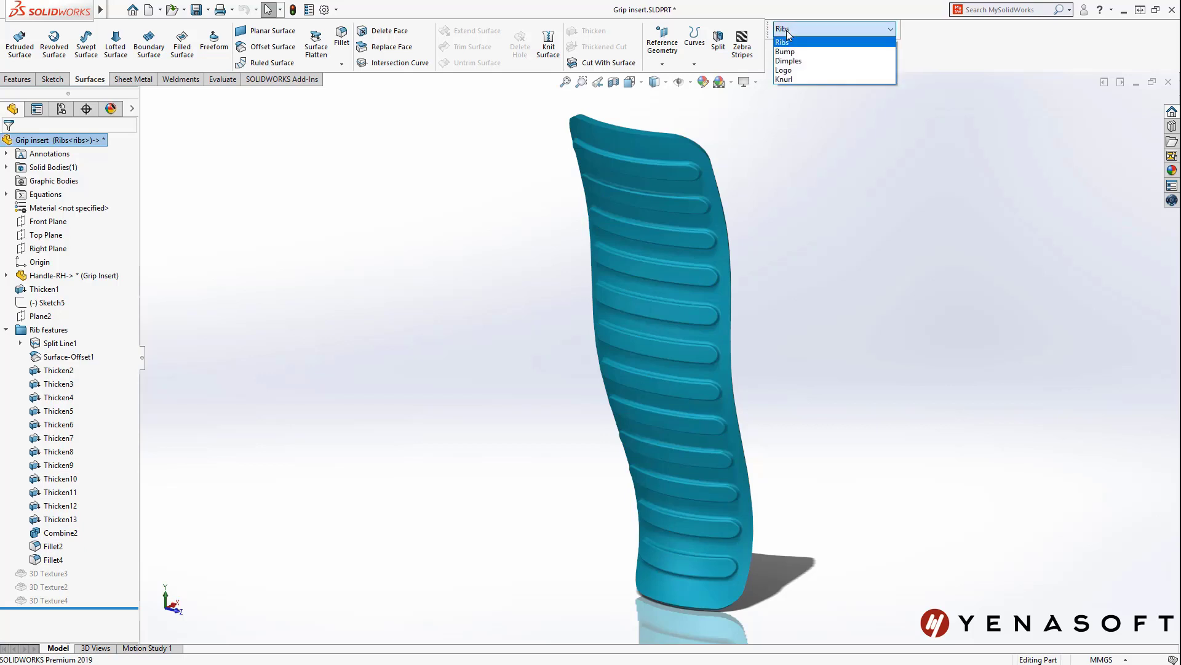
click(793, 48)
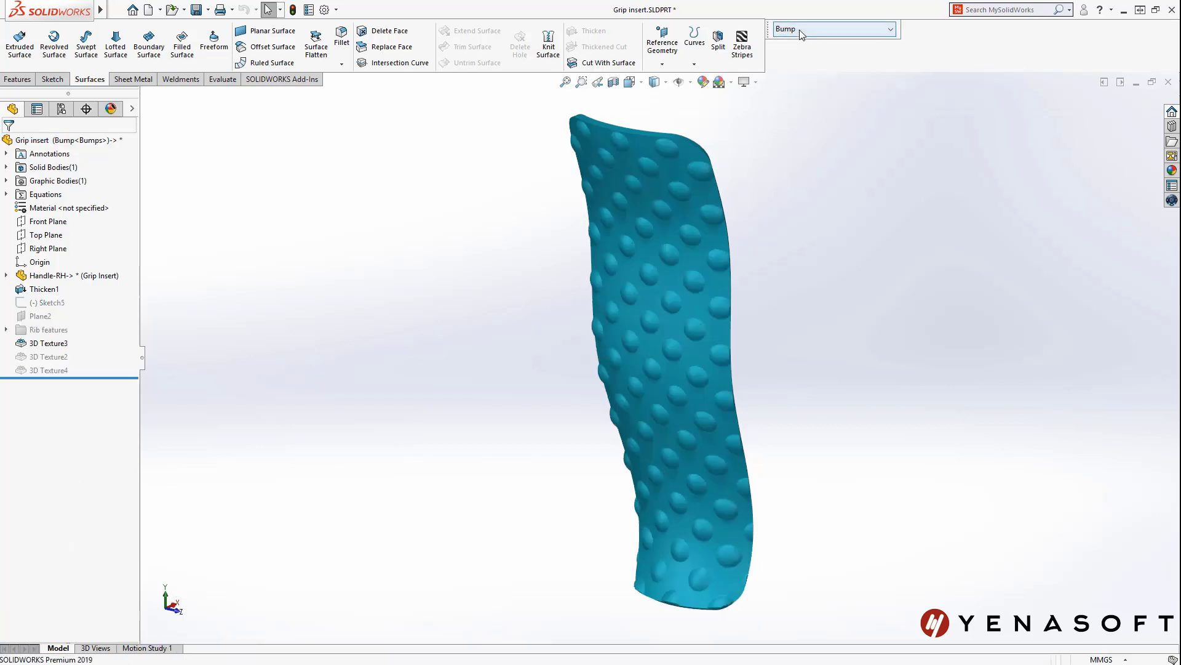
click(793, 29)
click(796, 56)
click(795, 29)
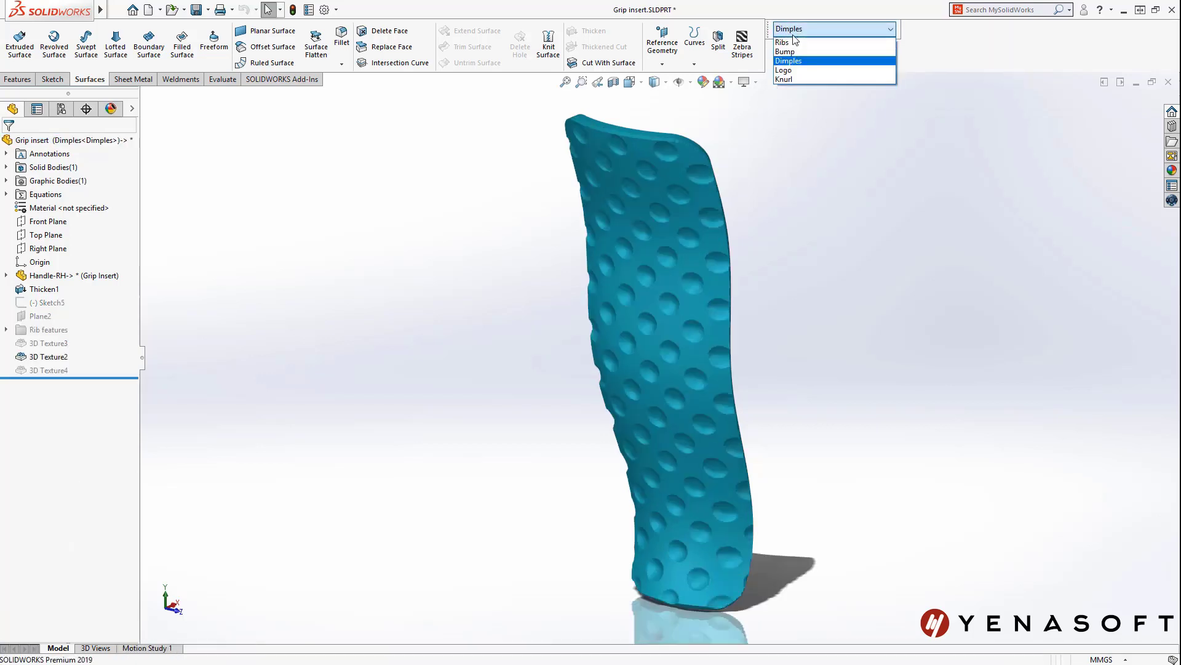
click(795, 75)
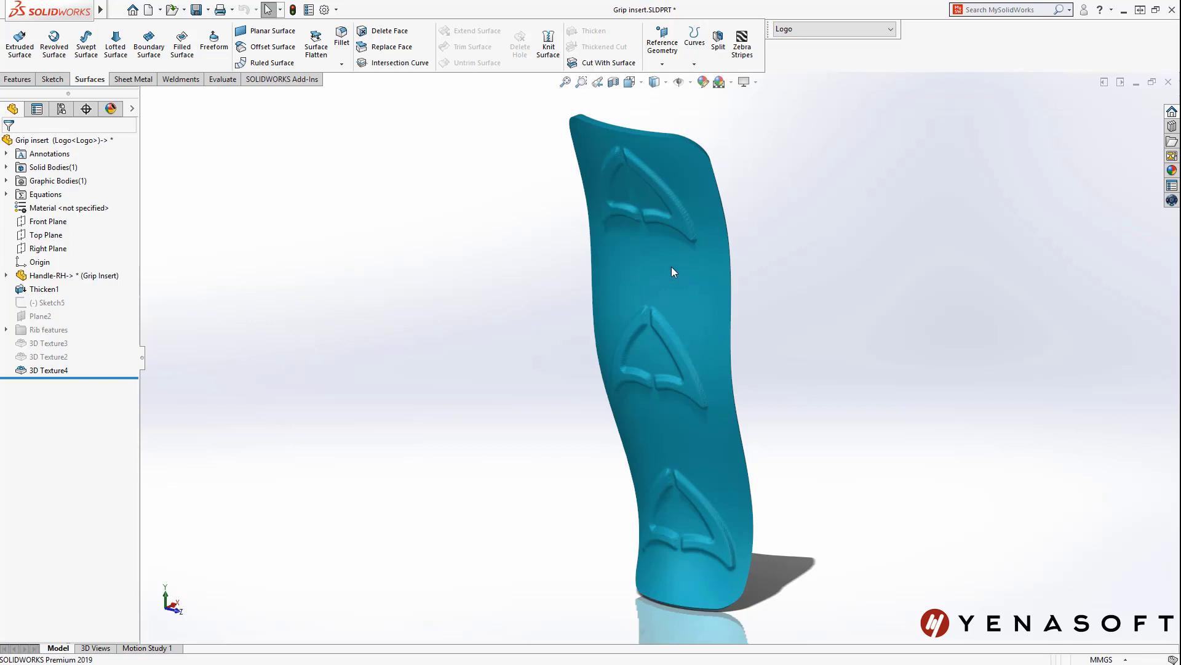
mouse_move(673, 271)
middle_down()
mouse_move(807, 190)
mouse_move(716, 196)
middle_up()
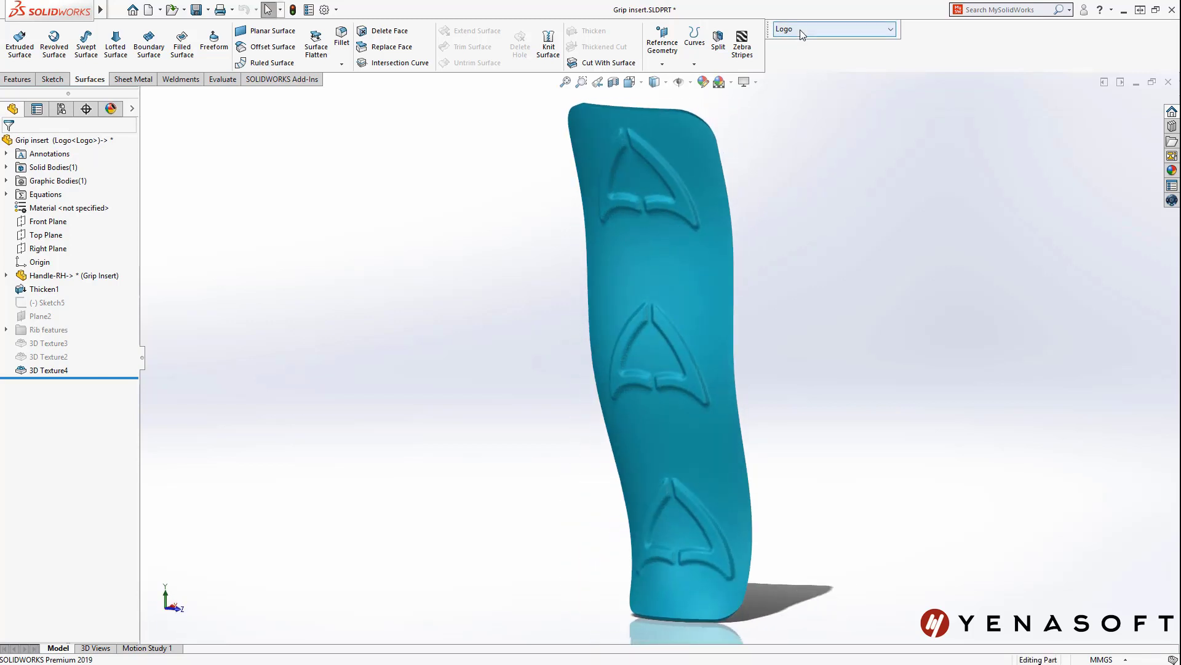
click(800, 30)
click(795, 79)
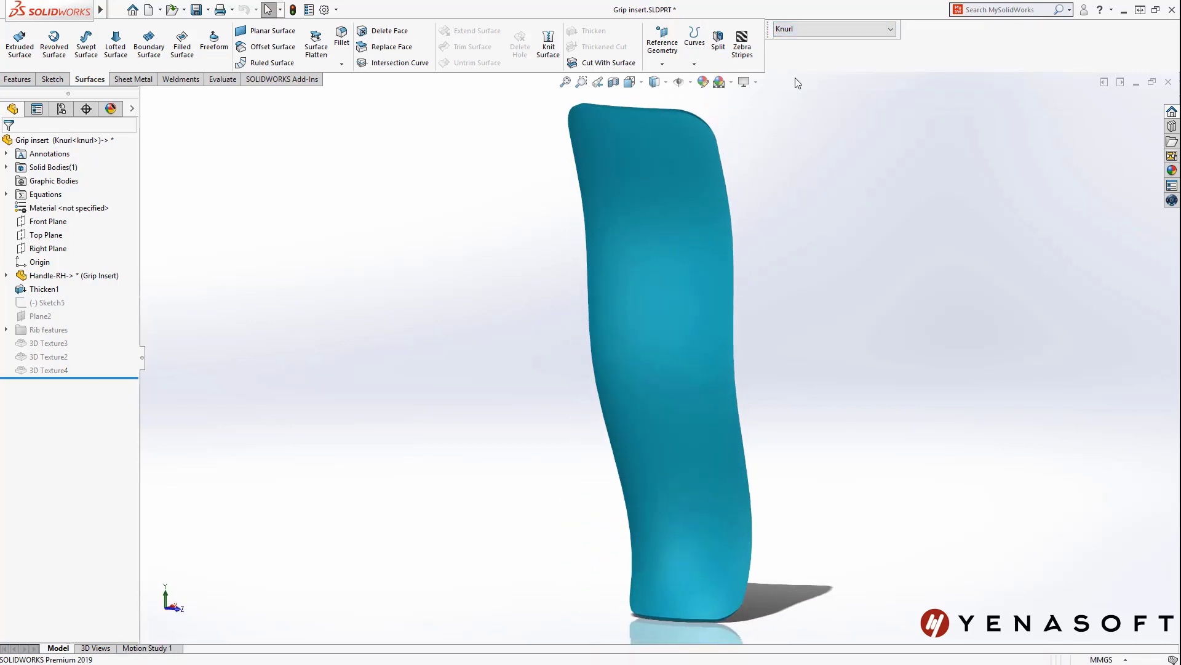
click(1172, 170)
Step: Apply the knurl appearance to the grip insert face with Projection mapping on YZ
drag(1151, 409, 655, 283)
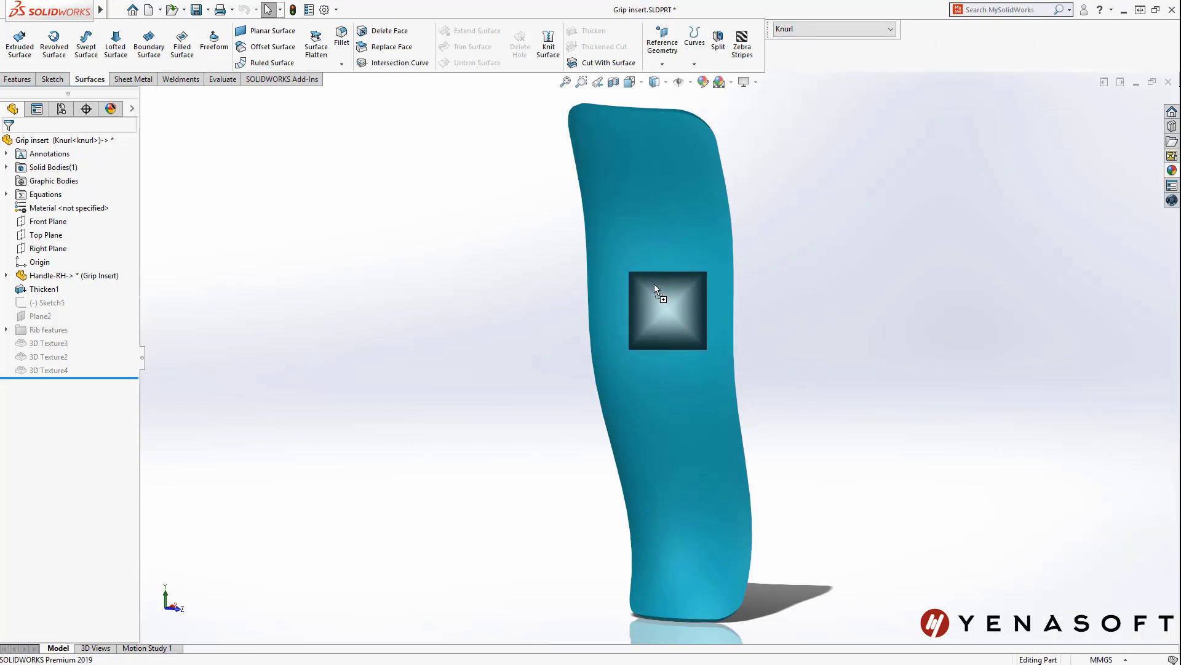
click(617, 285)
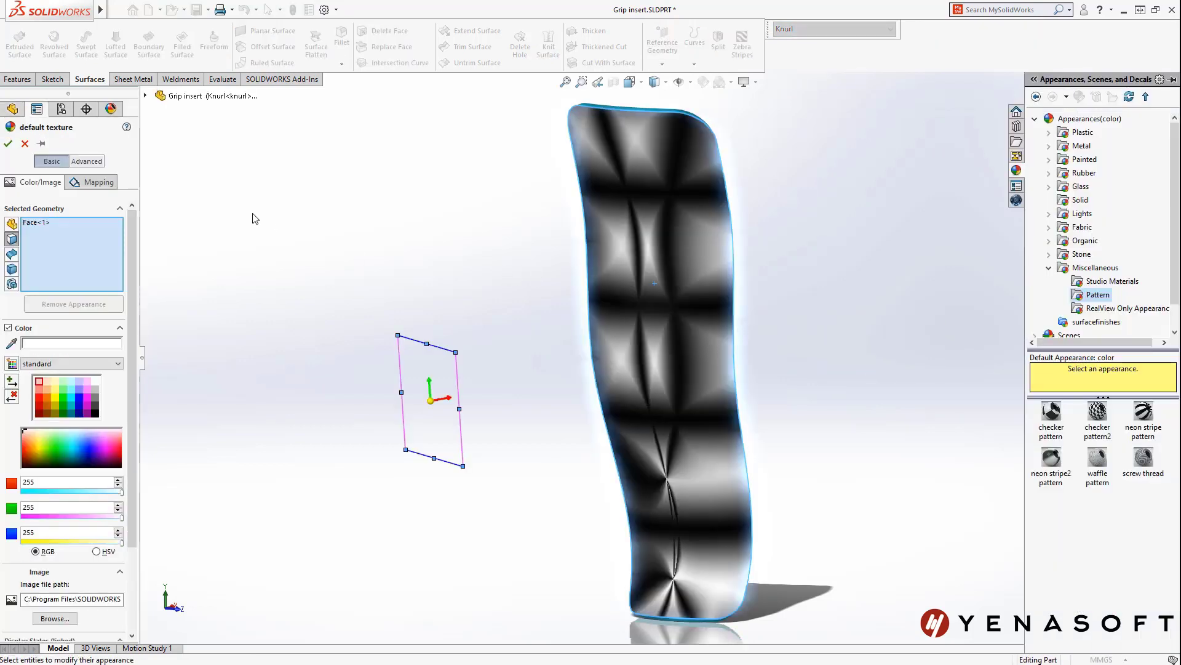
click(87, 160)
click(102, 204)
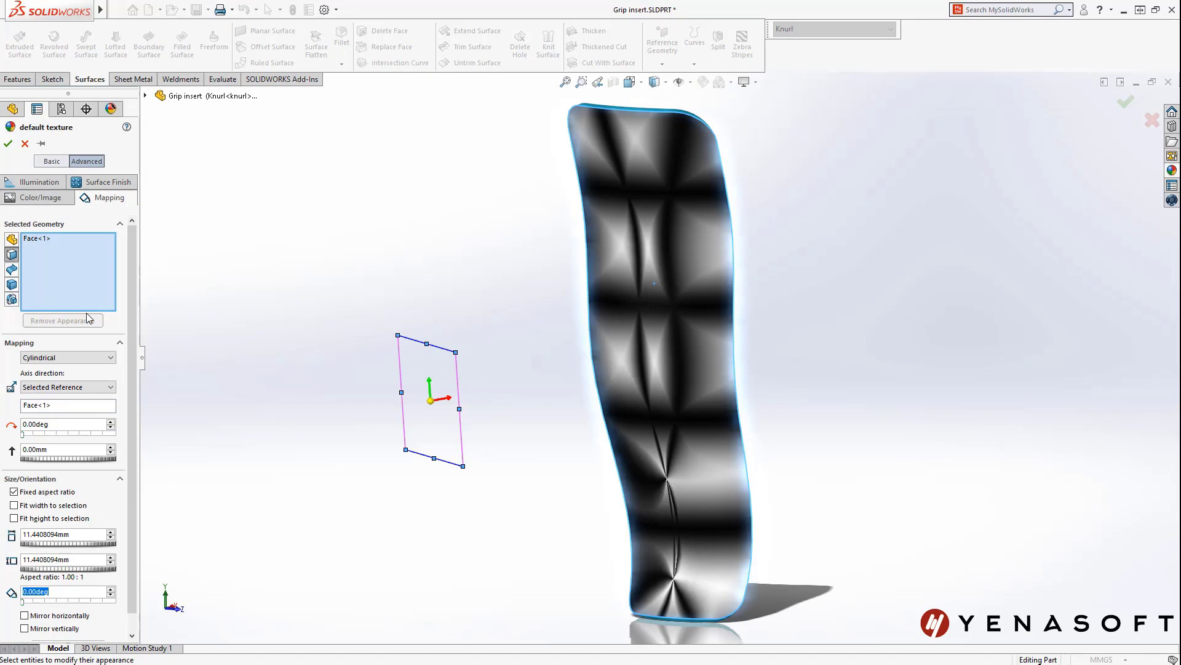
click(74, 362)
click(68, 425)
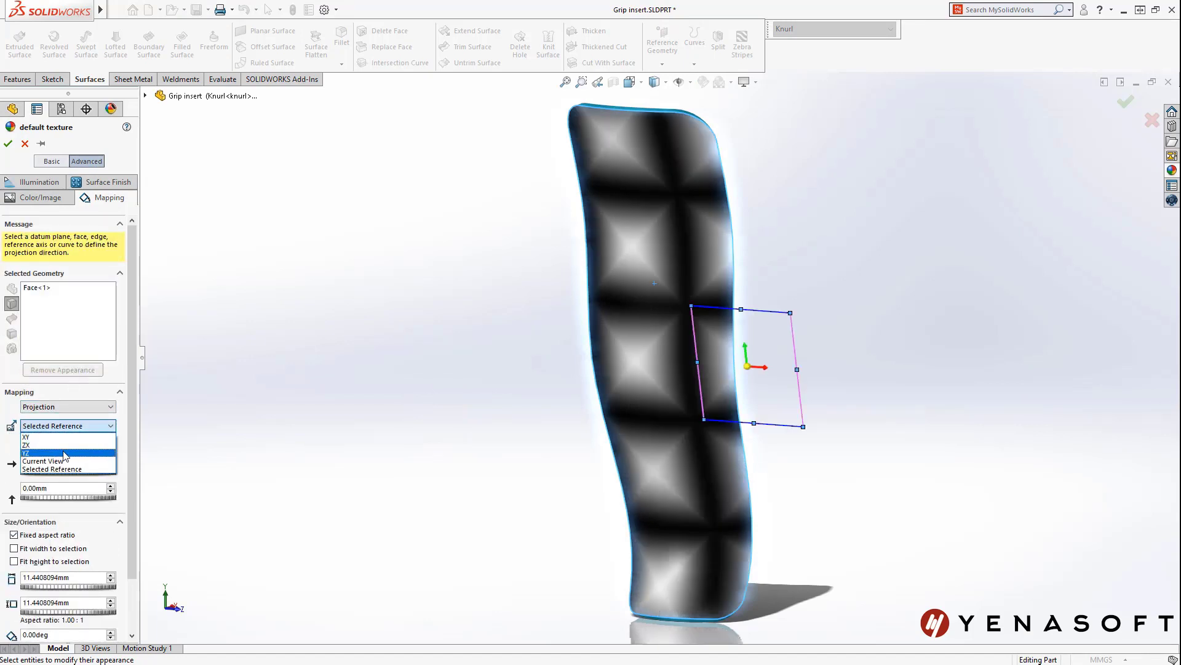
click(66, 455)
Step: Set the knurl texture to 3 mm tiles rotated 45° into diamonds, then select the grip's body
text(3)
key(Tab)
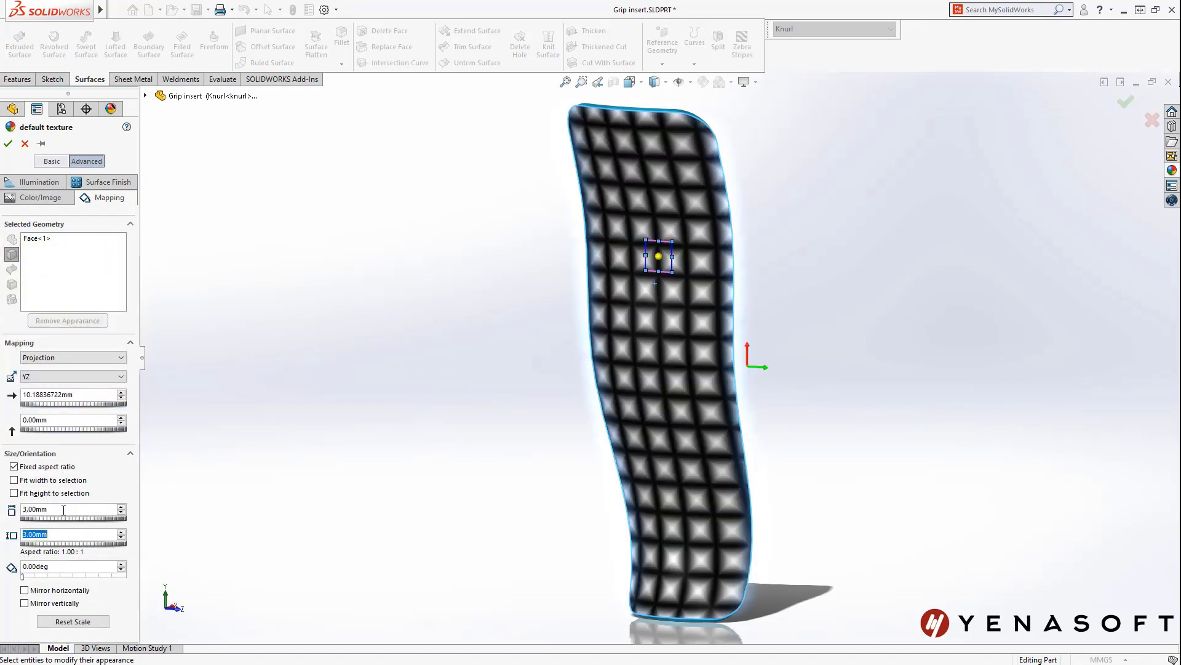
click(42, 576)
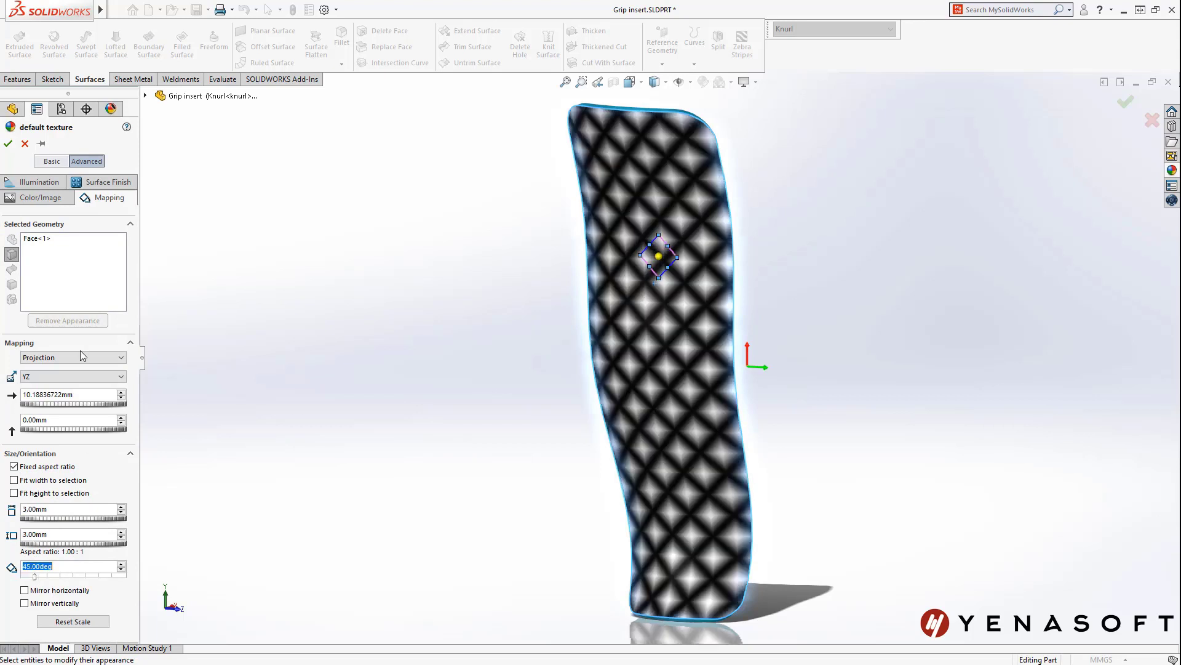
click(8, 146)
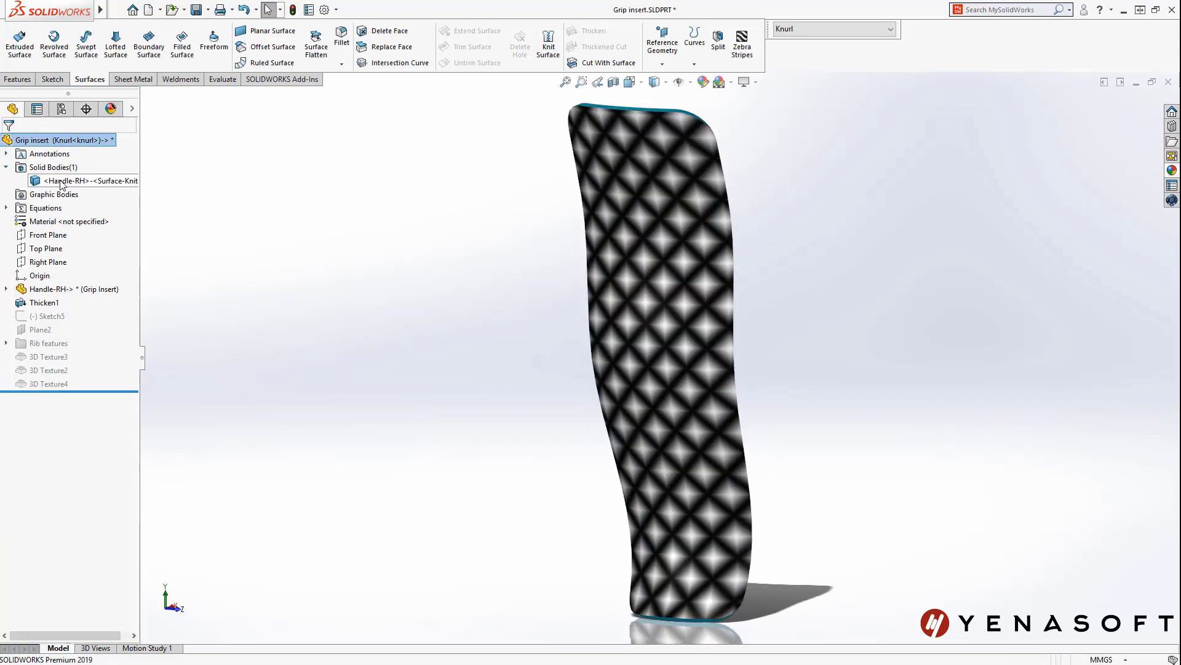
click(60, 182)
Step: Create 3D Texture5 from the knurl with a finer mesh and 0.75 mm offset
click(110, 152)
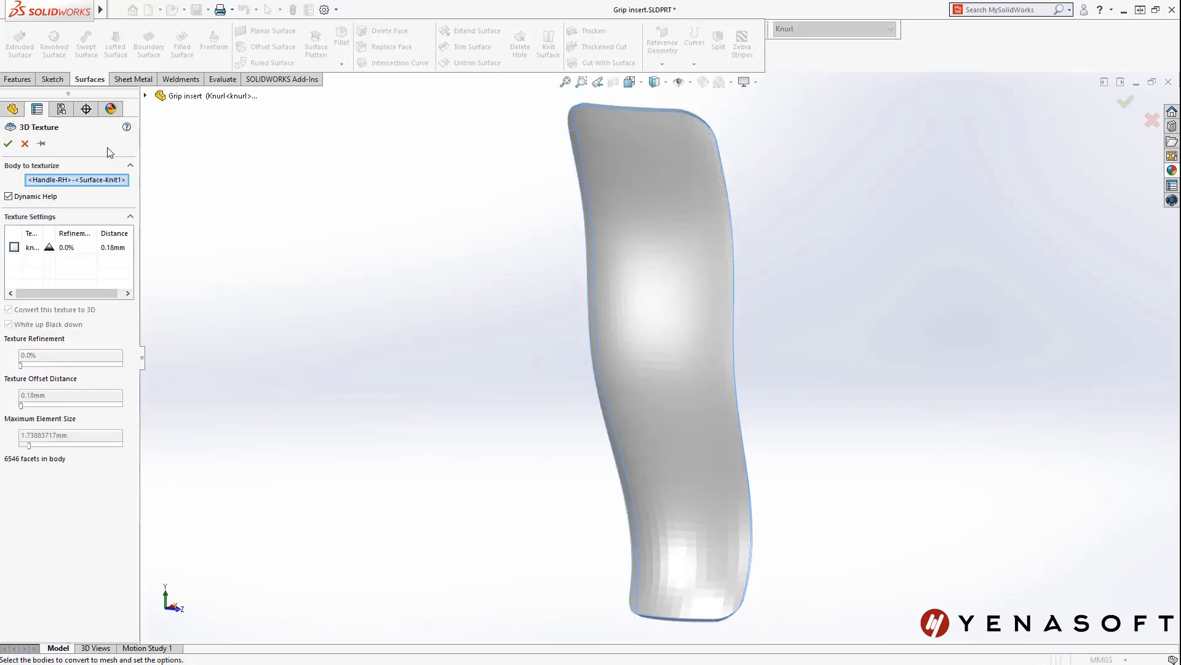
click(14, 247)
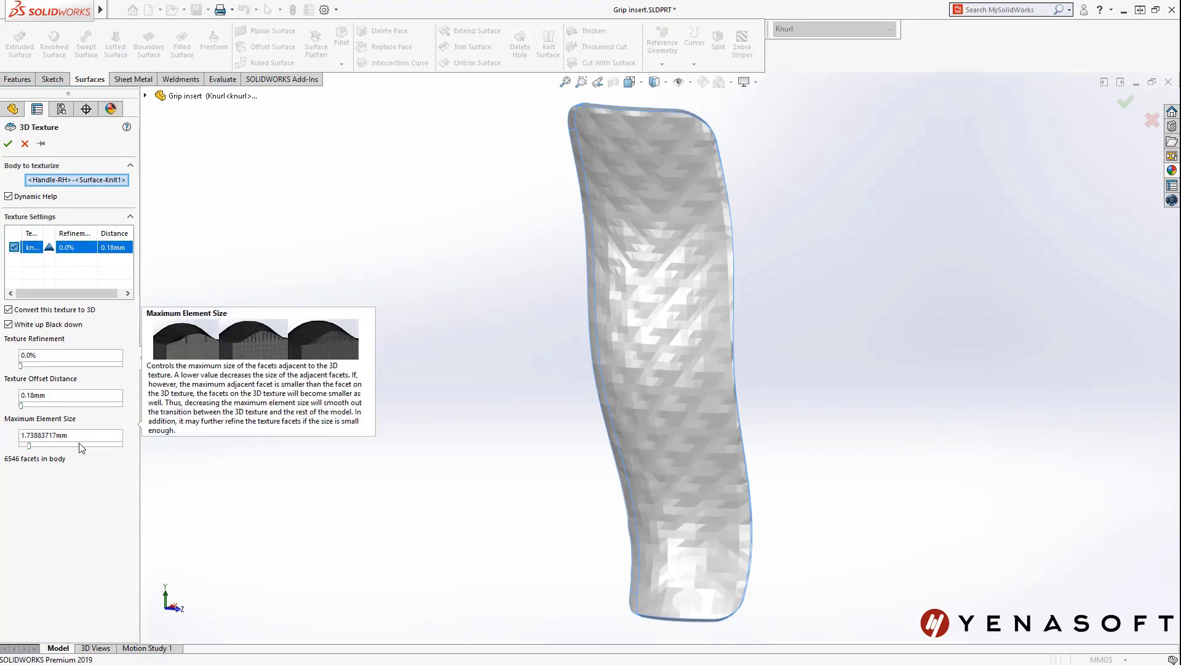
drag(80, 444, 74, 445)
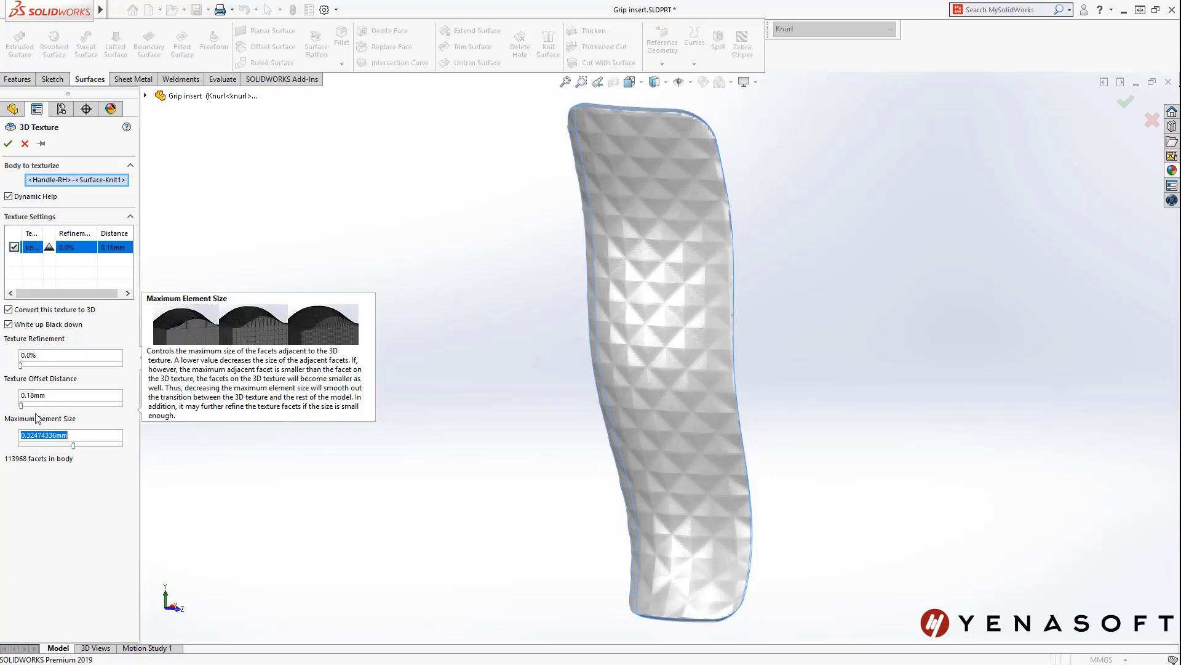
drag(21, 406, 28, 408)
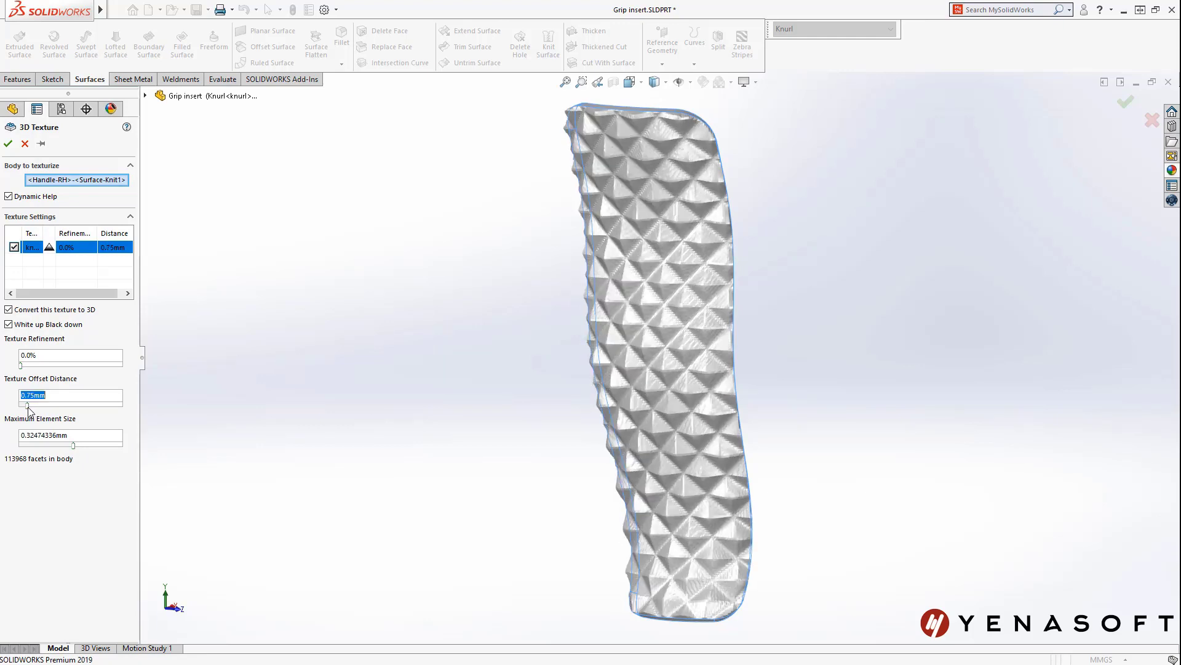
click(9, 144)
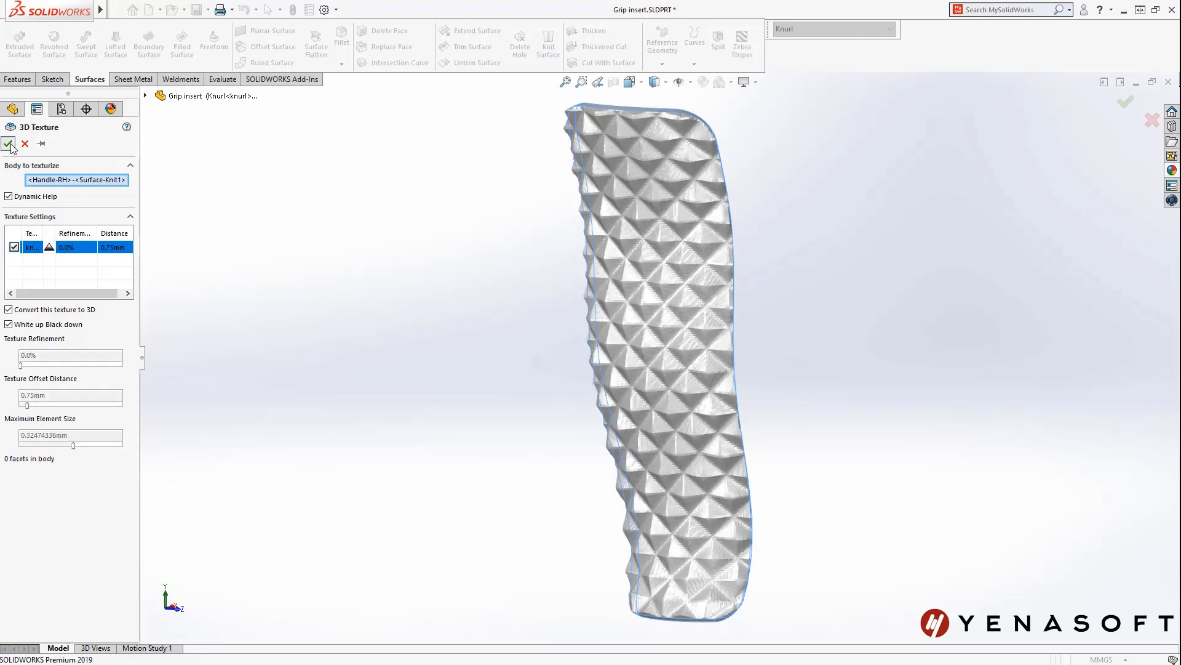
middle_drag(494, 310, 529, 336)
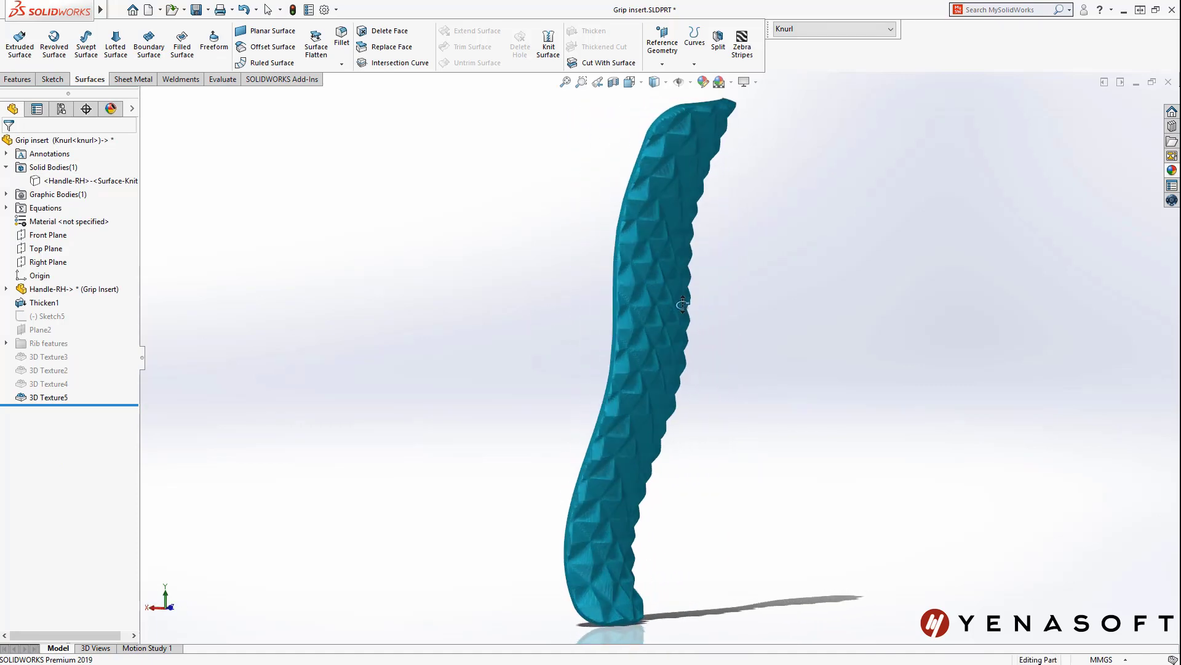
Step: In handle_assembly, switch the Grip insert to its Knurl configuration
key(ctrl+Tab)
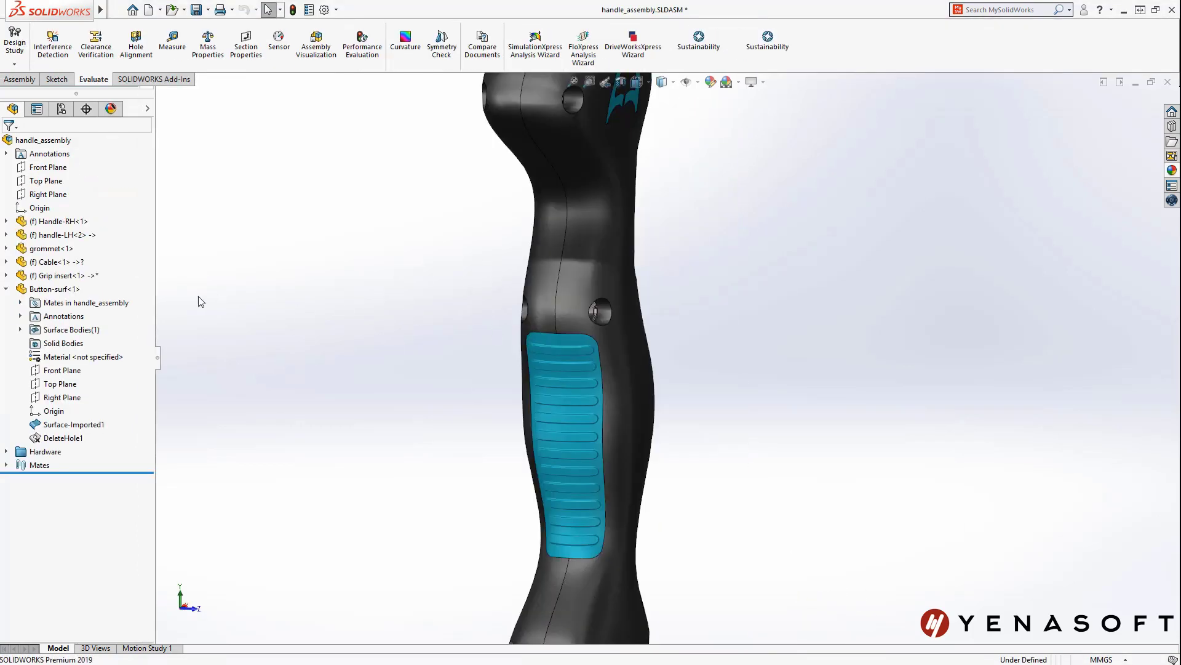
click(72, 279)
click(123, 214)
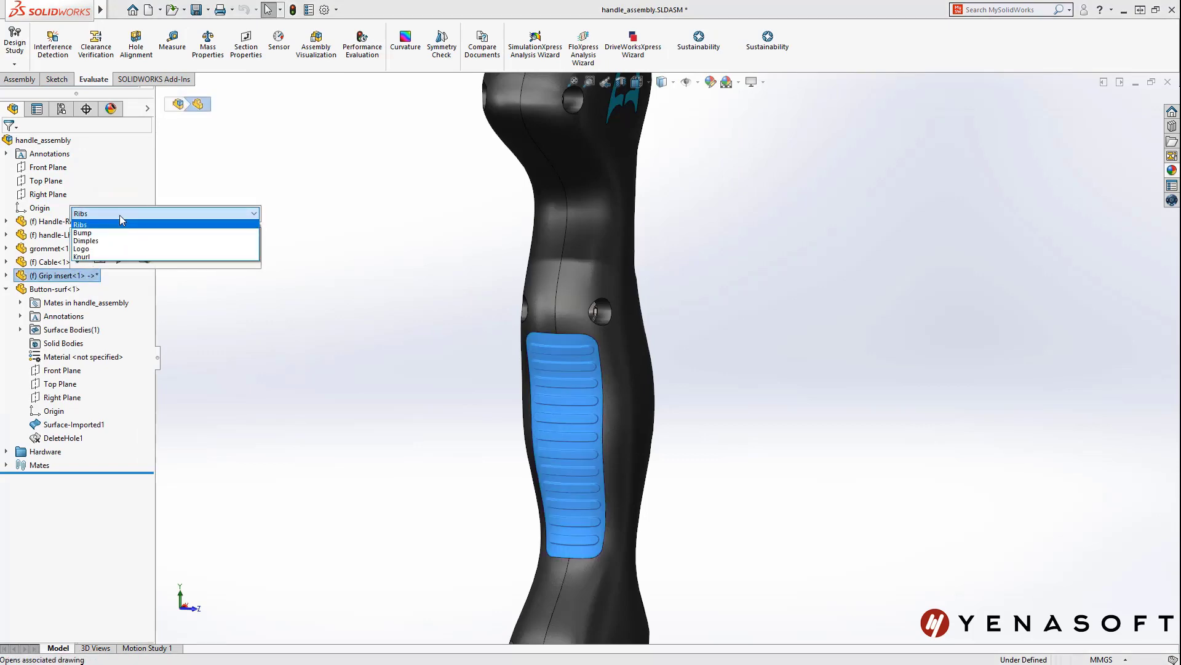
click(121, 257)
right_click(269, 229)
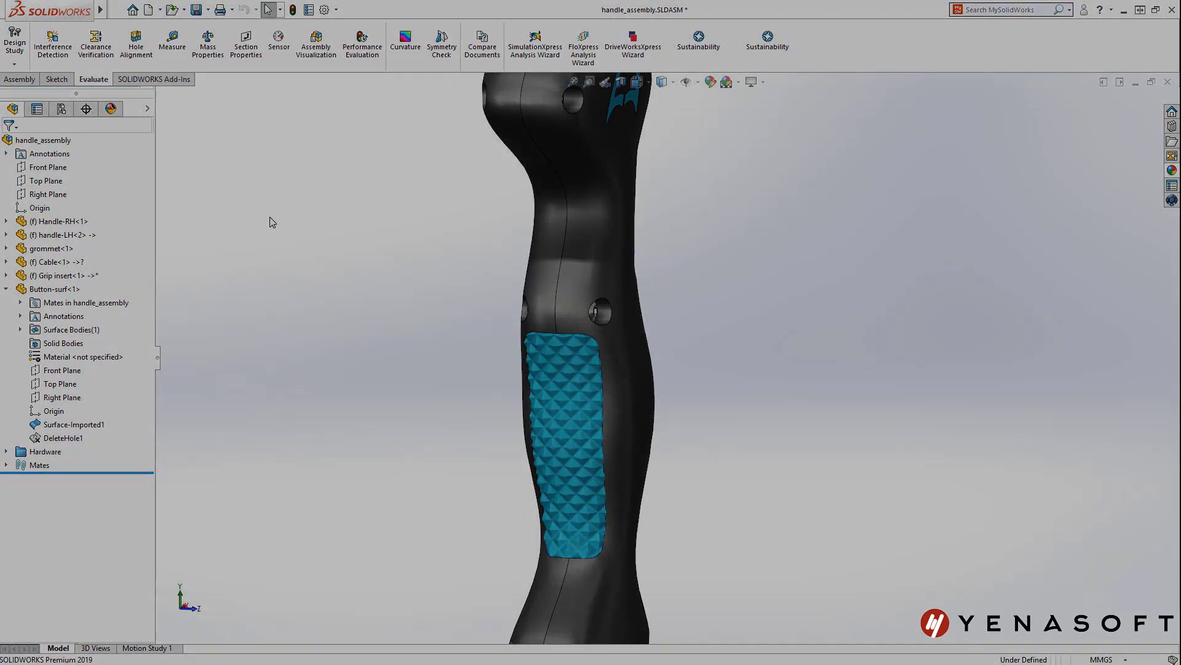